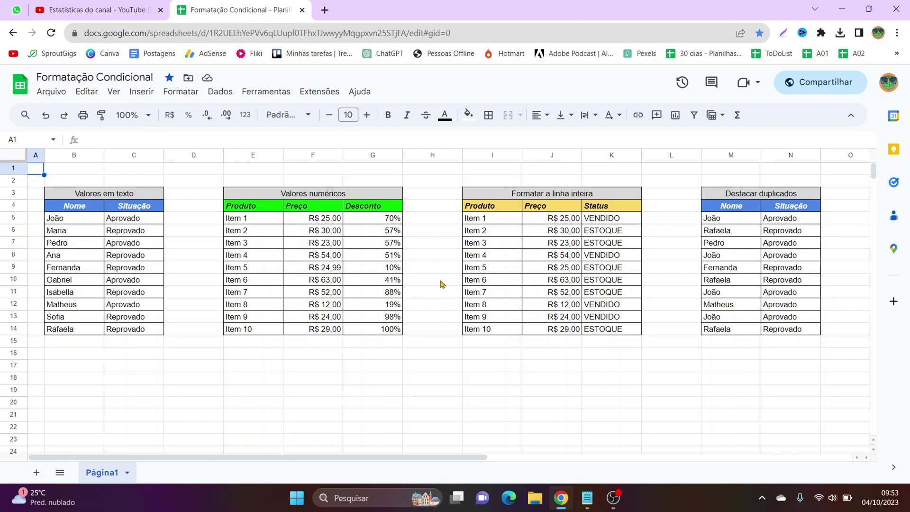
# Step: Zoom the sheet to 150% and look over the Situação and price tables
pyautogui.click(135, 115)
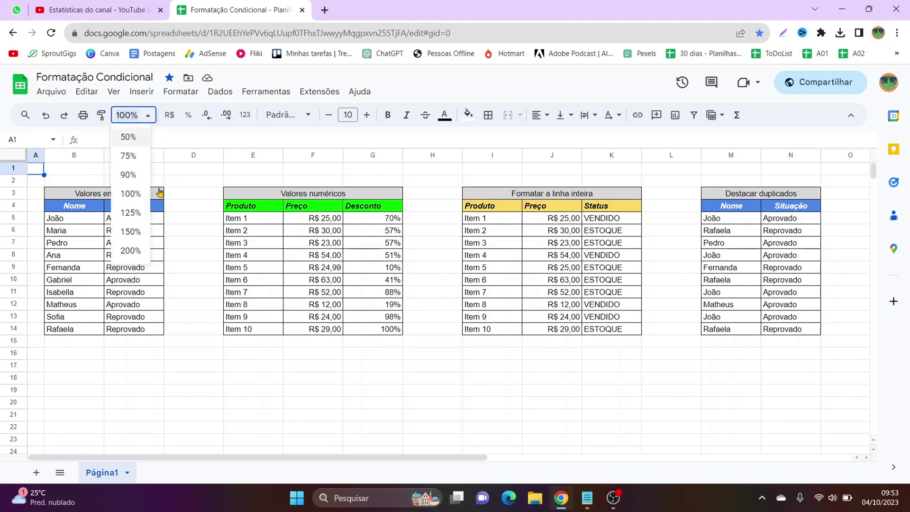
pyautogui.click(134, 233)
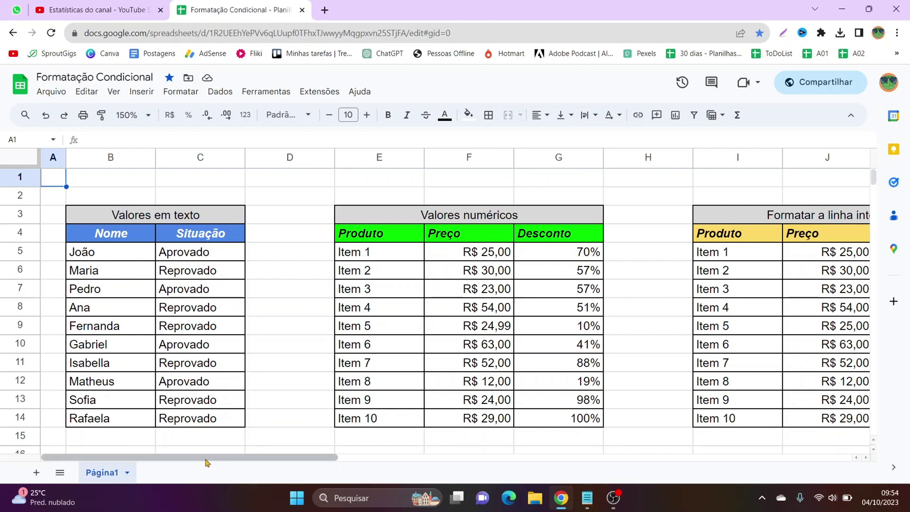
pyautogui.moveTo(184, 256); pyautogui.dragTo(185, 412)
pyautogui.click(200, 279)
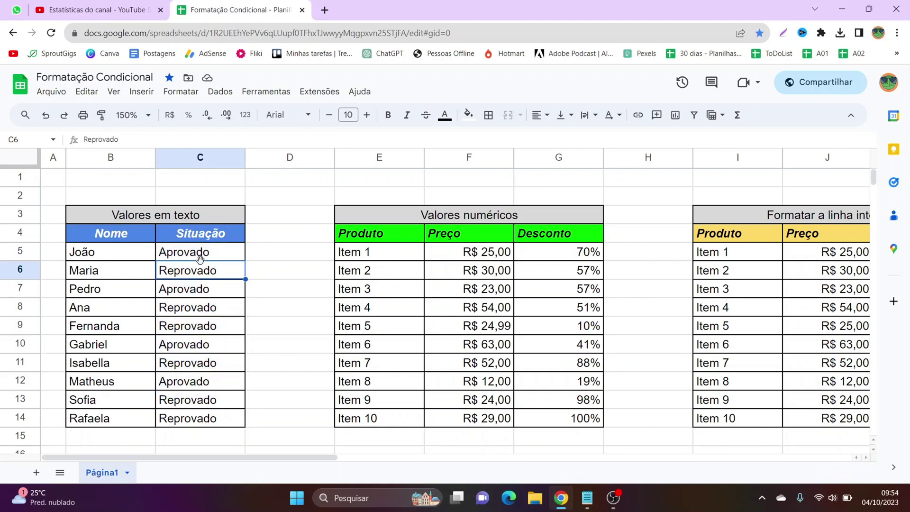
pyautogui.click(201, 256)
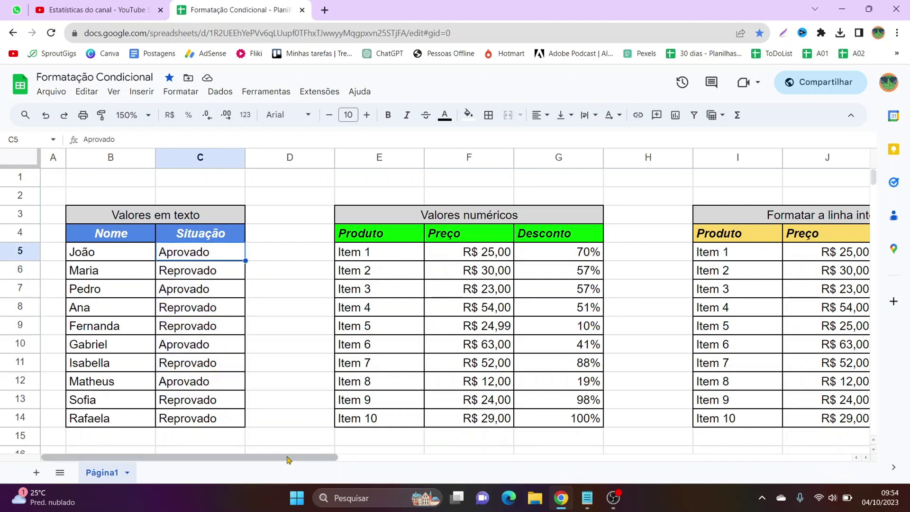
pyautogui.moveTo(287, 458); pyautogui.dragTo(375, 465)
pyautogui.click(279, 255)
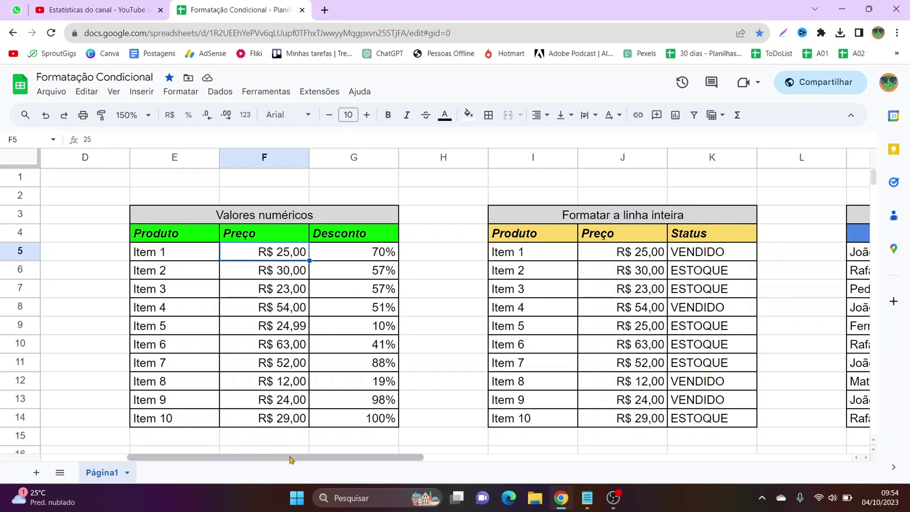
pyautogui.moveTo(291, 458); pyautogui.dragTo(433, 425)
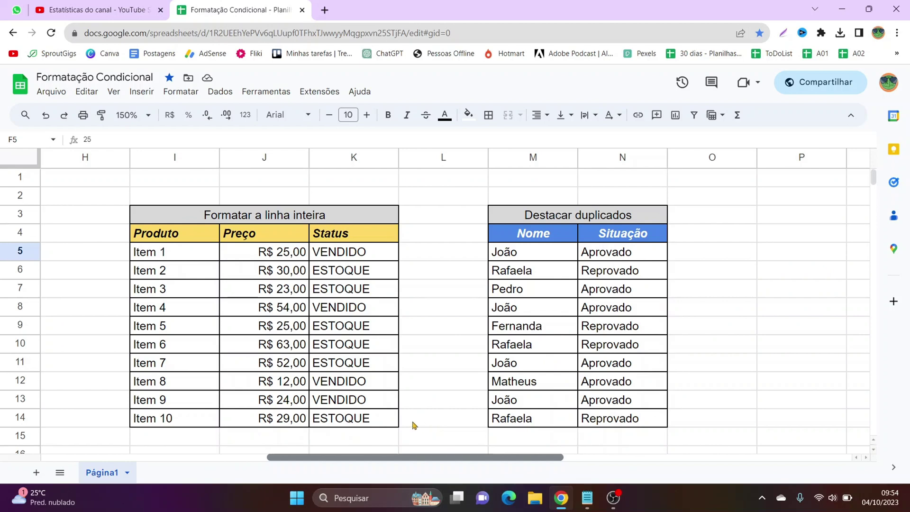
pyautogui.hscroll(-10, 412, 425)
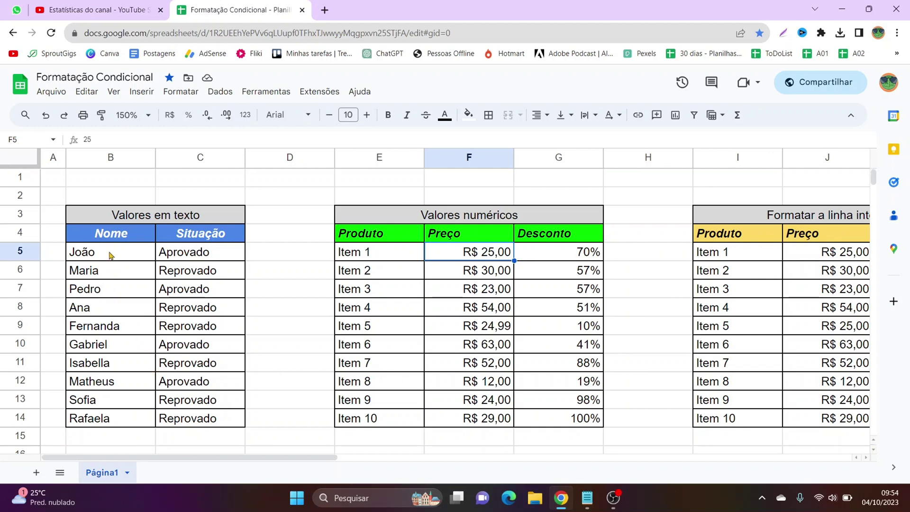
# Step: Select B5:C14 and open Formatar > Formatação condicional for that range
pyautogui.moveTo(112, 254)
pyautogui.mouseDown()
pyautogui.moveTo(214, 437)
pyautogui.moveTo(213, 419)
pyautogui.mouseUp()
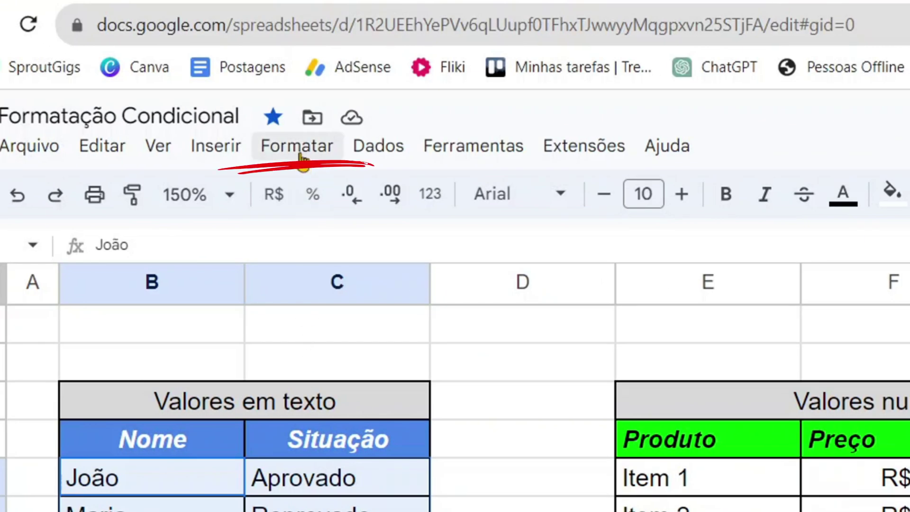
pyautogui.click(301, 154)
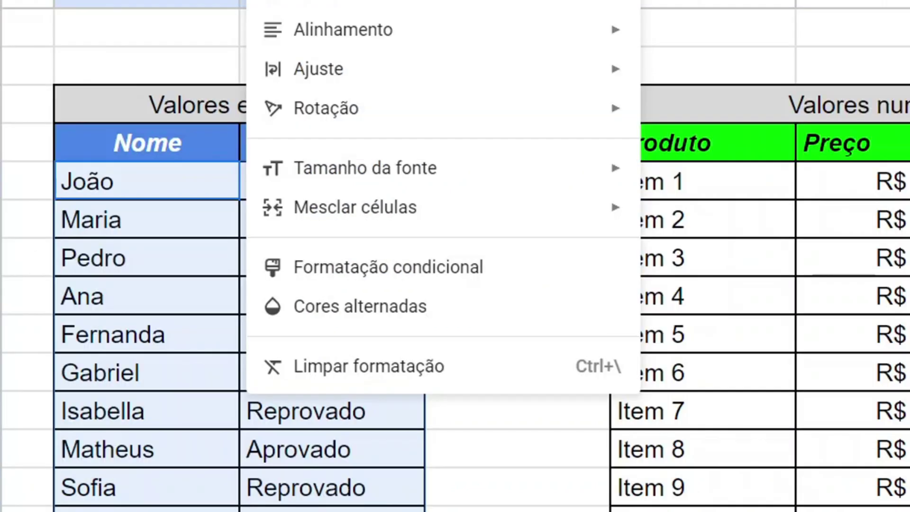
pyautogui.click(376, 273)
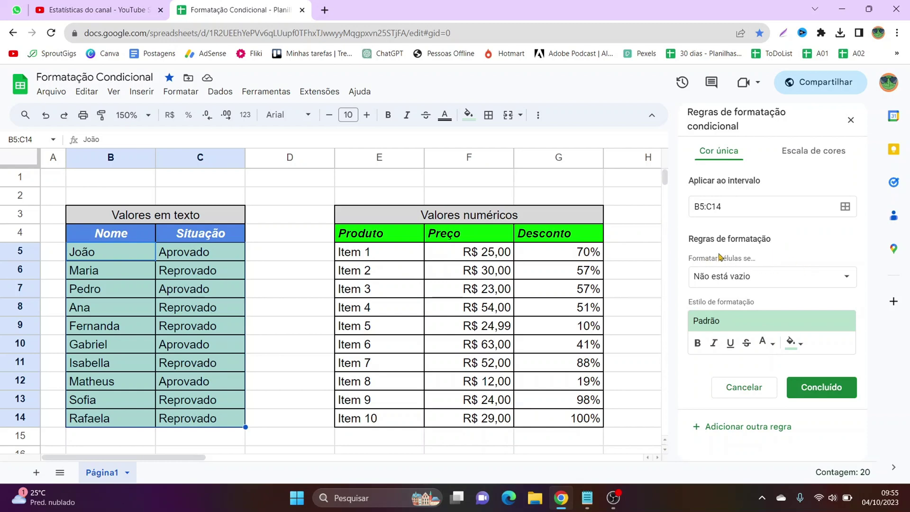
# Step: Set the rule condition to 'O texto contém' with the value Aprovado
pyautogui.click(801, 277)
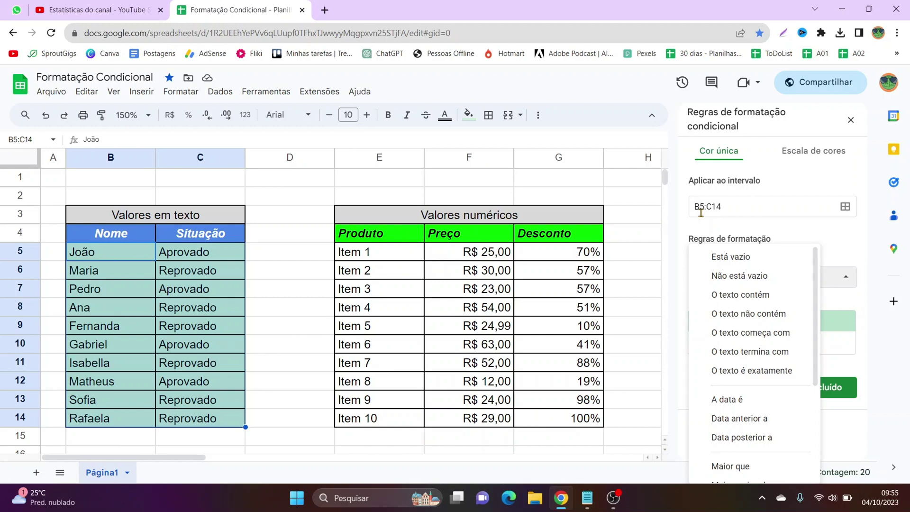
pyautogui.click(791, 297)
pyautogui.click(784, 302)
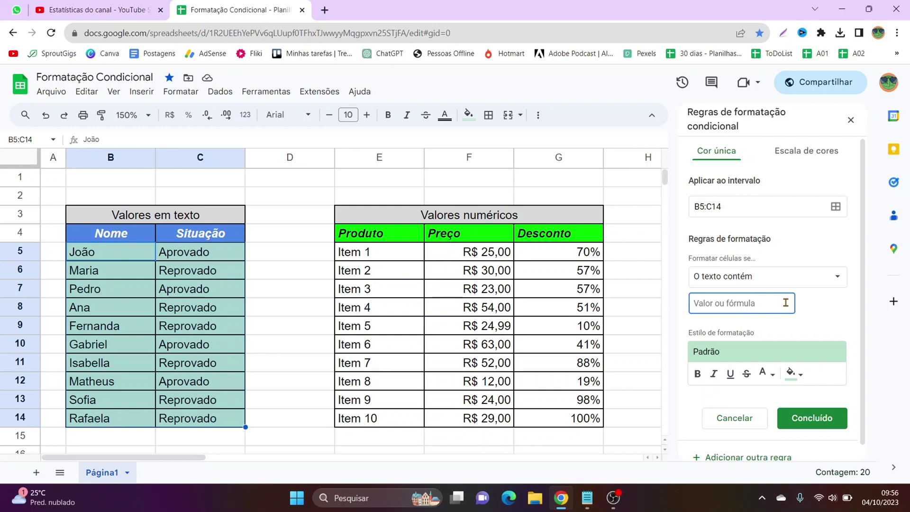
pyautogui.write('Aprov')
pyautogui.write('ado')
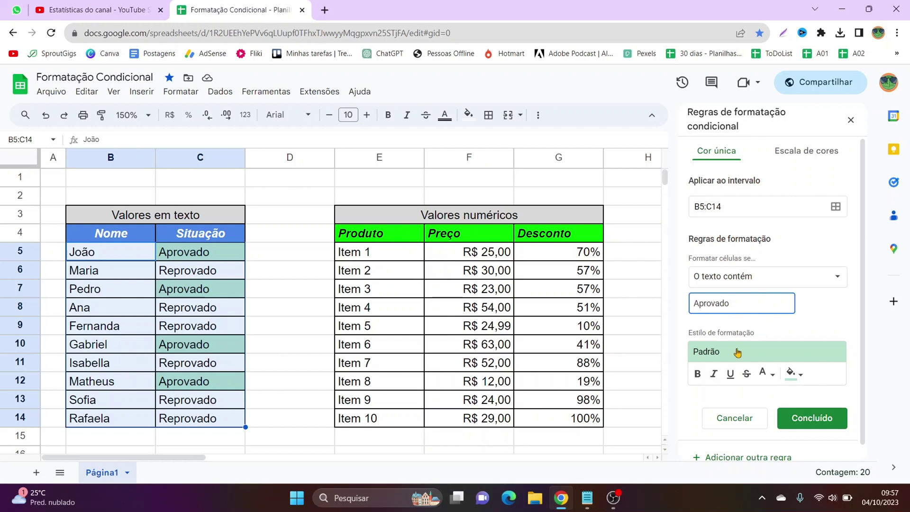
# Step: Keep the green preset highlight for the Aprovado rule and save it
pyautogui.click(711, 361)
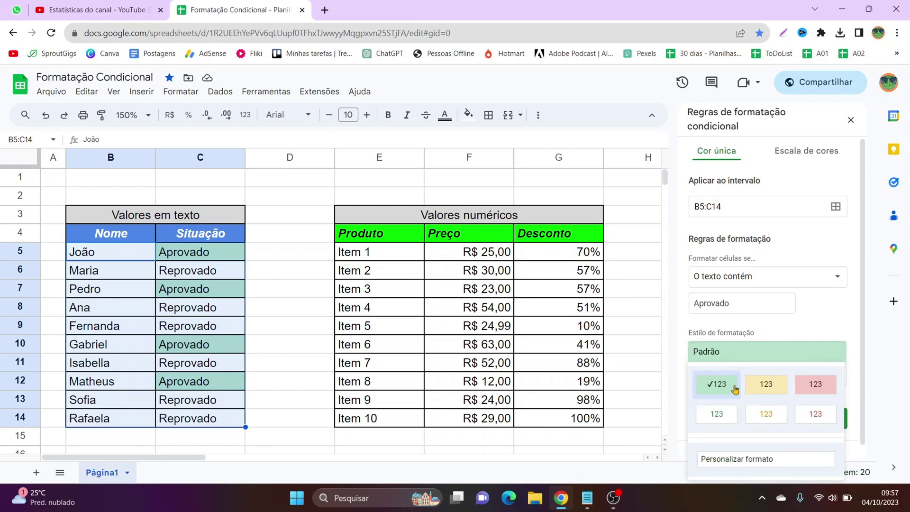
pyautogui.click(767, 382)
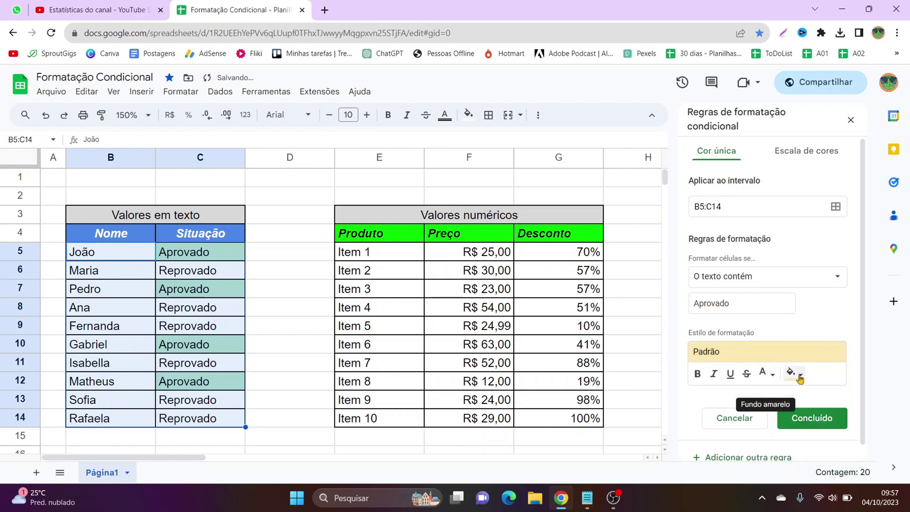
pyautogui.click(757, 353)
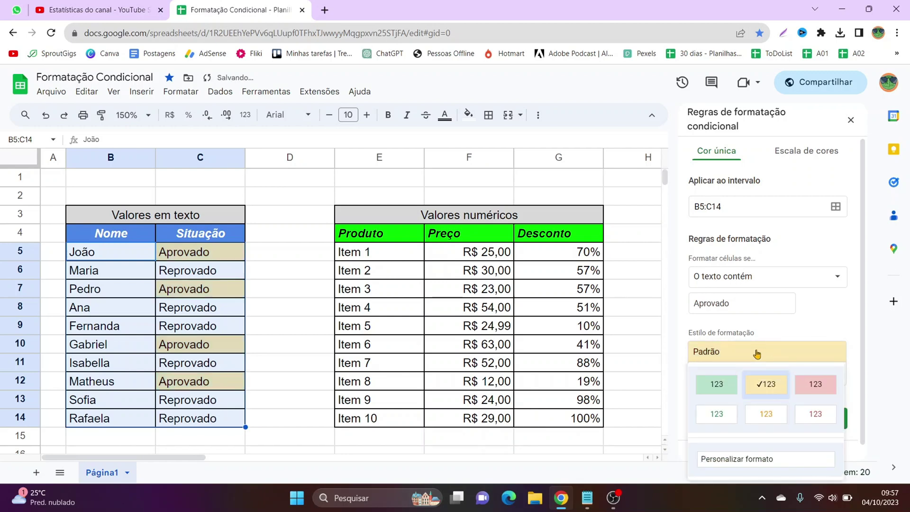
pyautogui.click(713, 389)
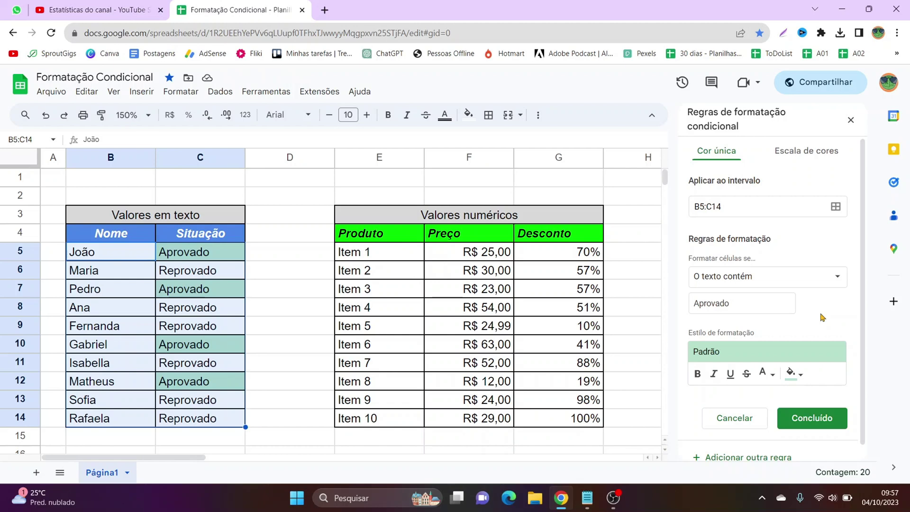
pyautogui.click(819, 424)
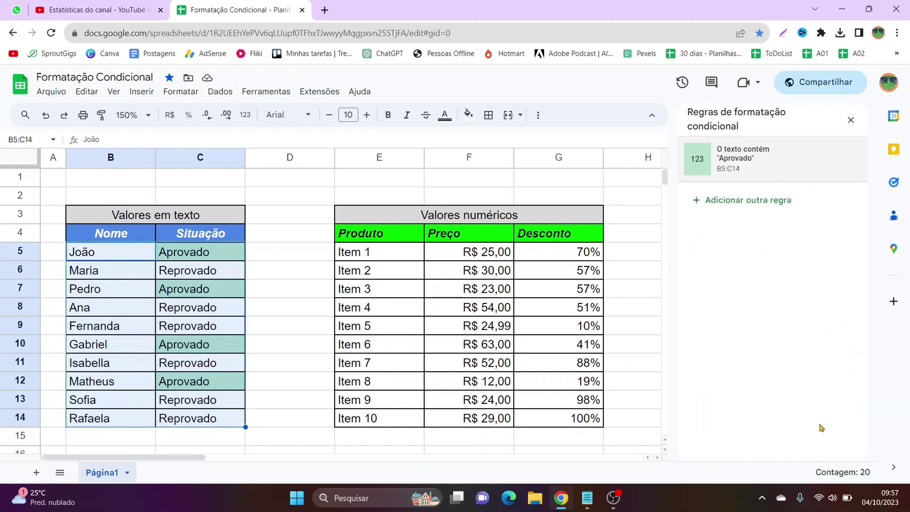
pyautogui.click(271, 258)
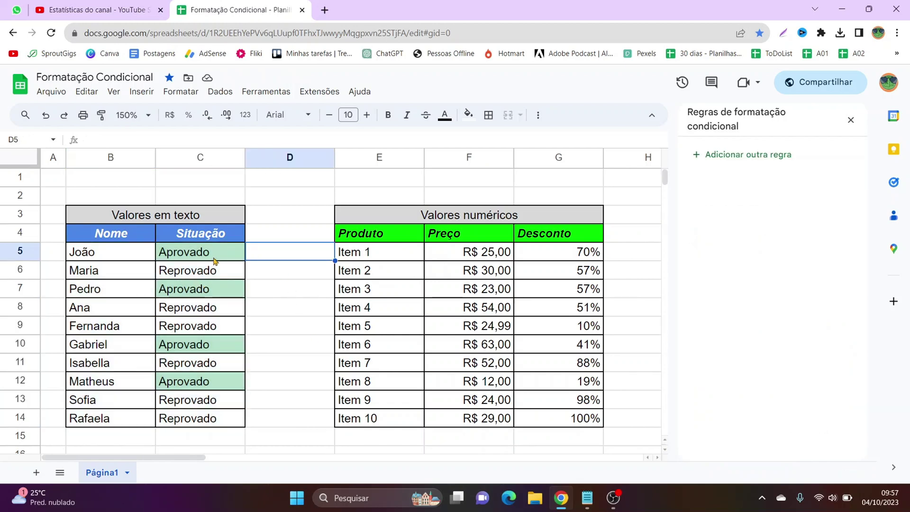
# Step: Add a second rule on B5:C14 using the 'O texto contém' condition
pyautogui.moveTo(214, 259); pyautogui.dragTo(208, 423)
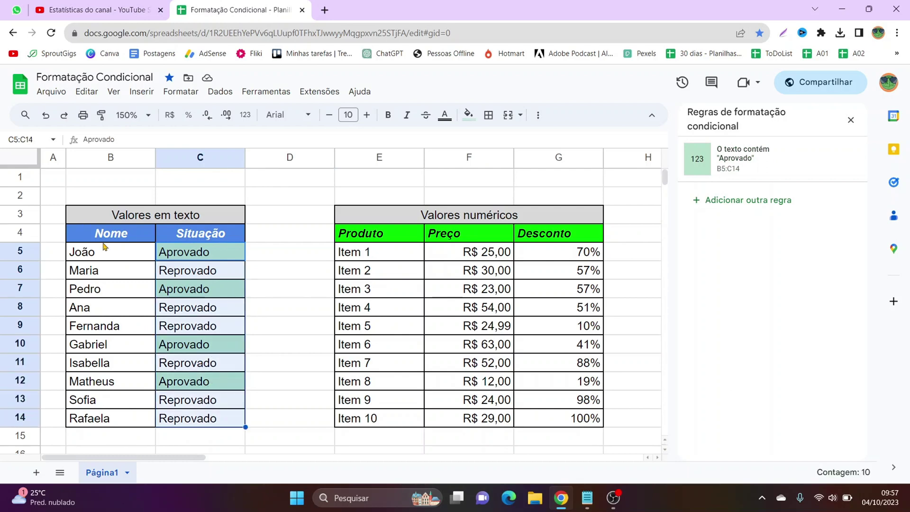
pyautogui.moveTo(106, 250)
pyautogui.mouseDown()
pyautogui.moveTo(212, 403)
pyautogui.moveTo(212, 421)
pyautogui.mouseUp()
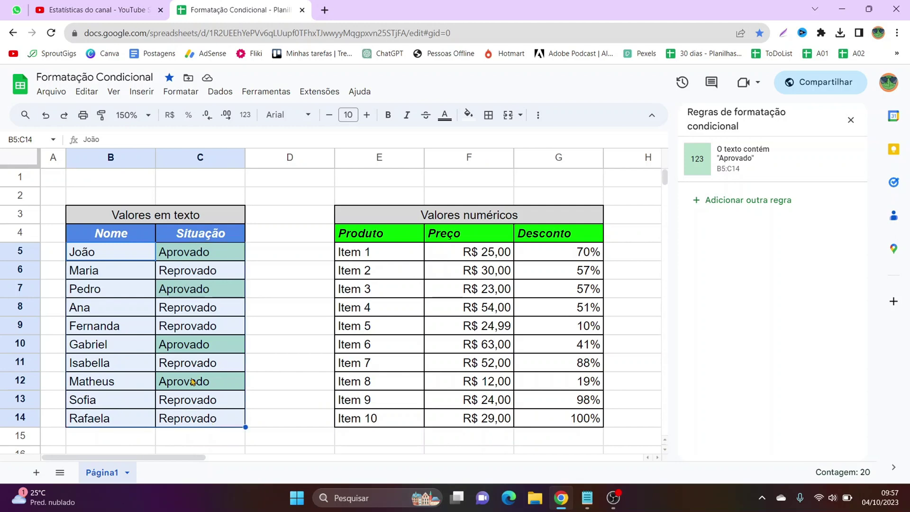
pyautogui.click(765, 212)
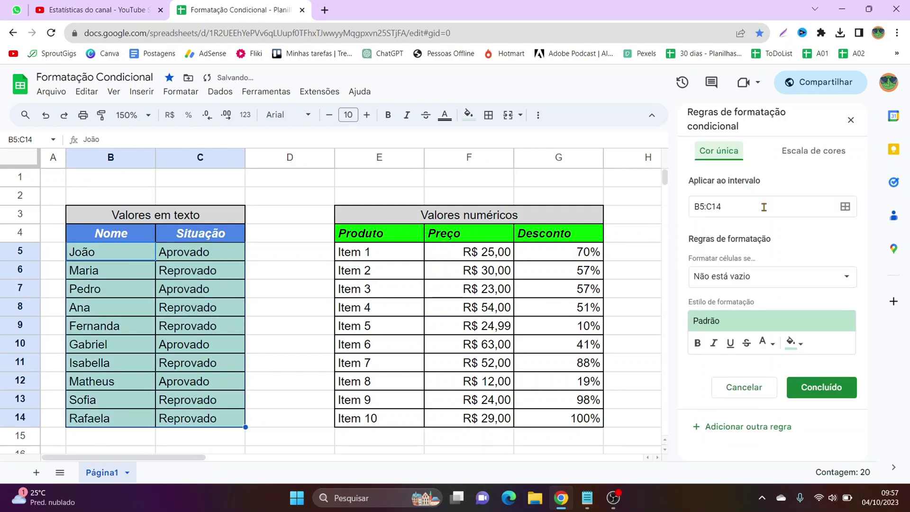
pyautogui.click(777, 283)
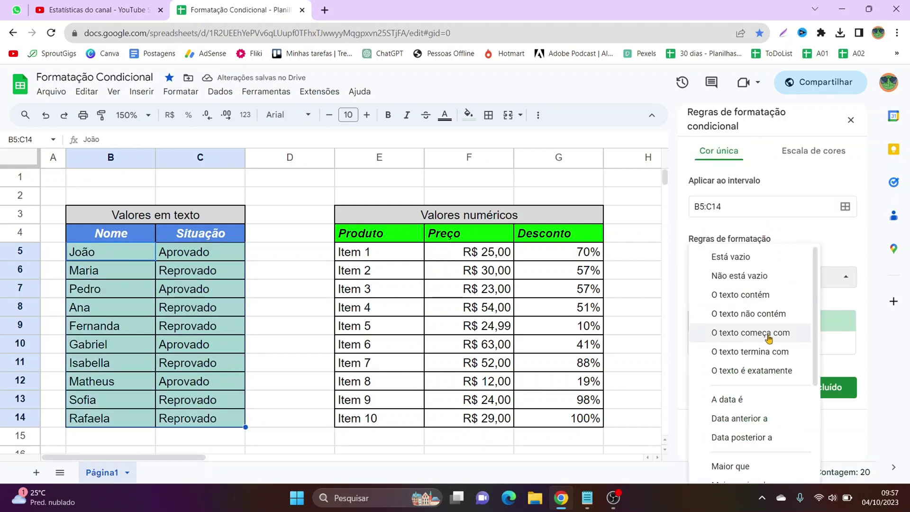
pyautogui.click(781, 299)
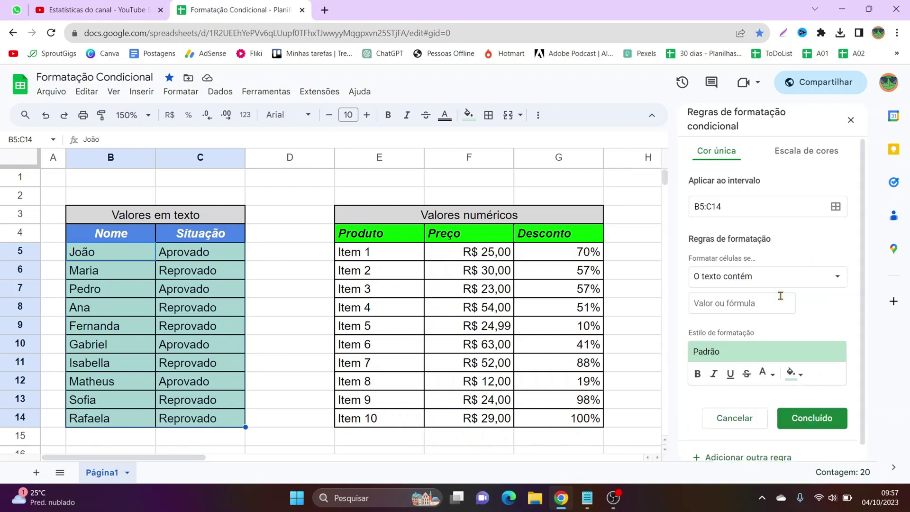
# Step: Match the text 'Reprovad', give it a light red fill and save the rule
pyautogui.click(745, 309)
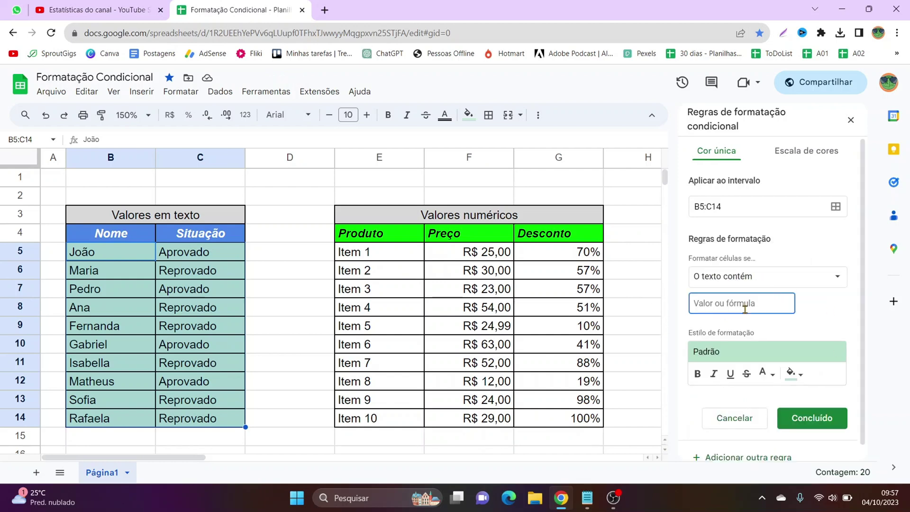
pyautogui.write('Reprova')
pyautogui.write('do')
pyautogui.scroll(-1, 759, 327)
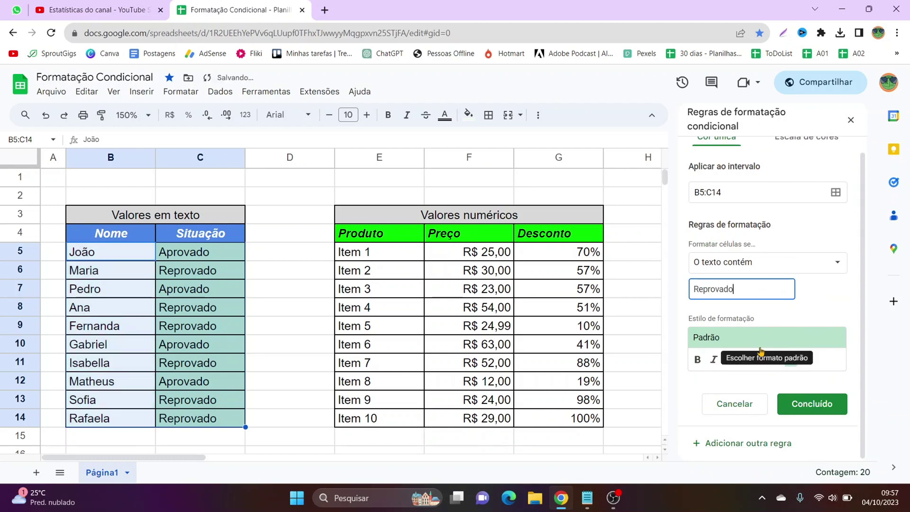
pyautogui.click(789, 360)
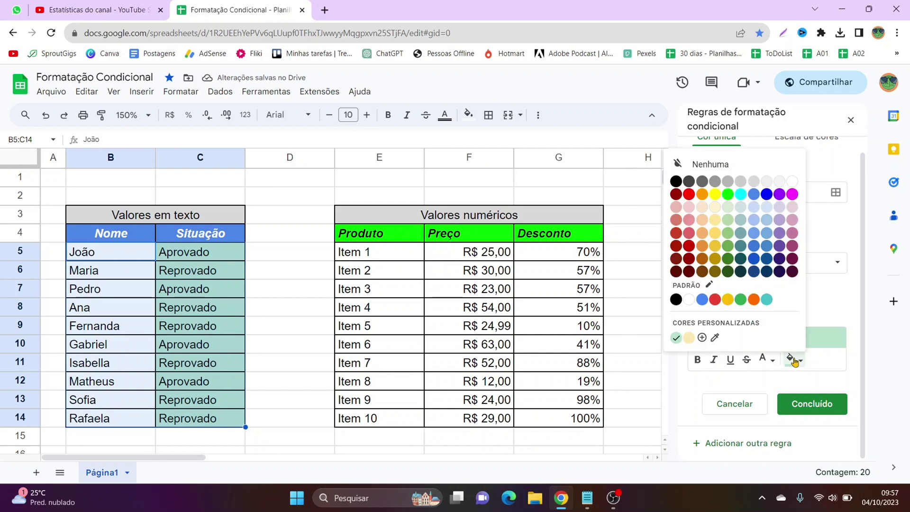
pyautogui.click(690, 218)
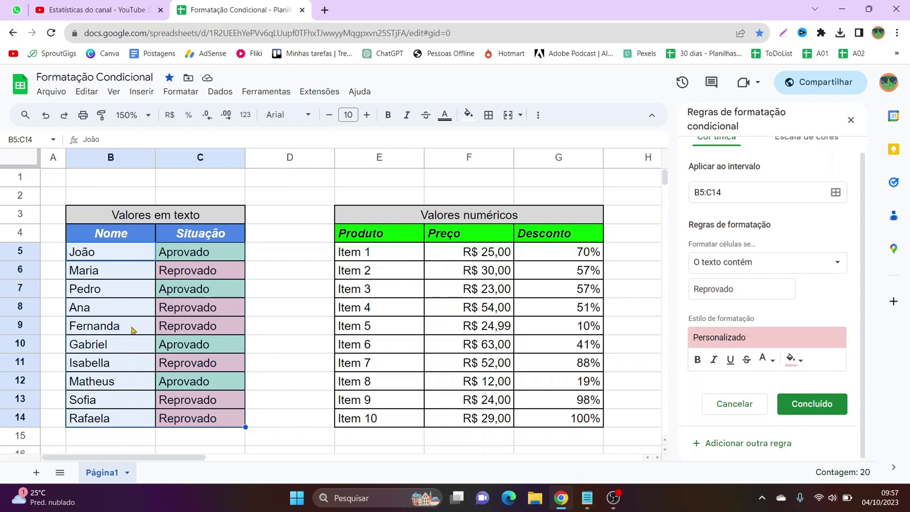
pyautogui.click(802, 406)
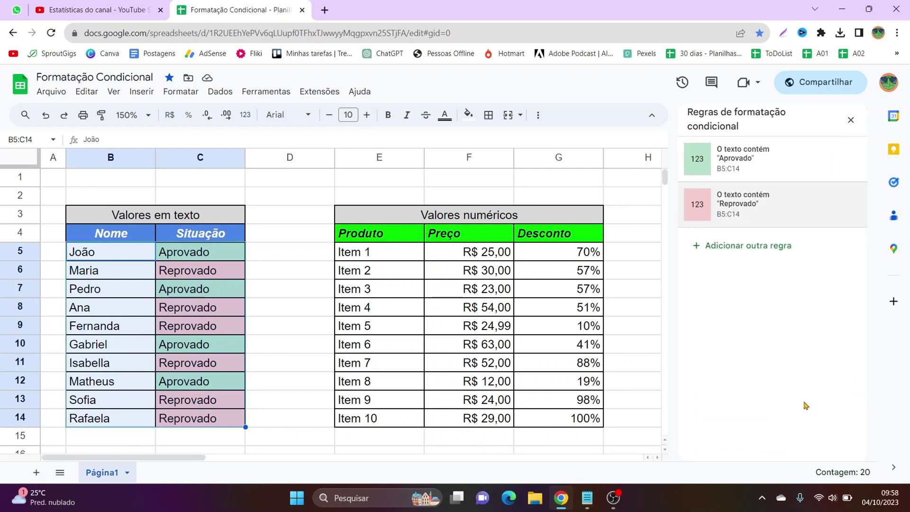
# Step: Close the rules sidebar and change cell C14 from Reprovado to Aprovado
pyautogui.click(852, 121)
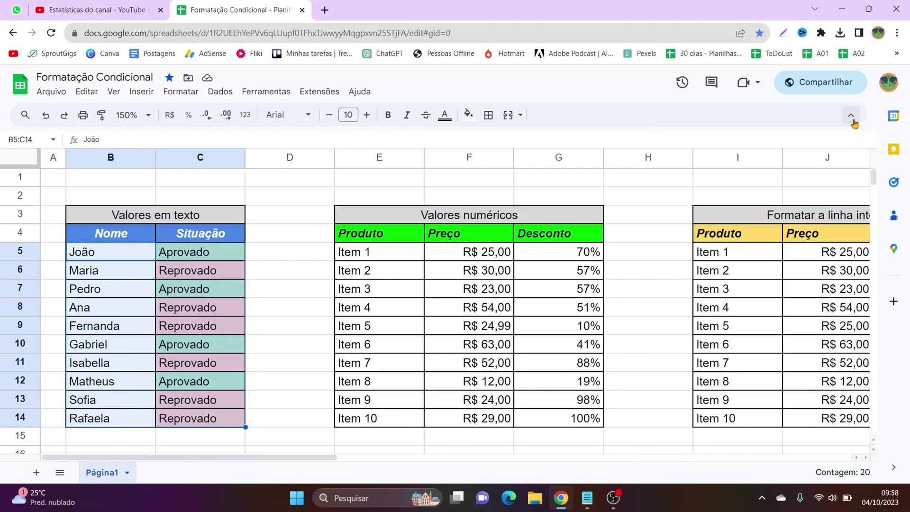
pyautogui.click(308, 290)
pyautogui.click(241, 353)
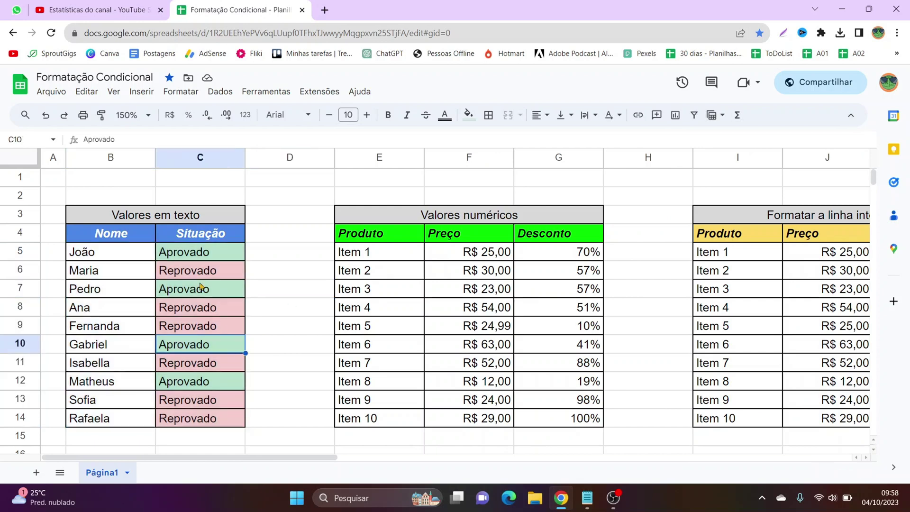
pyautogui.moveTo(194, 251); pyautogui.dragTo(189, 417)
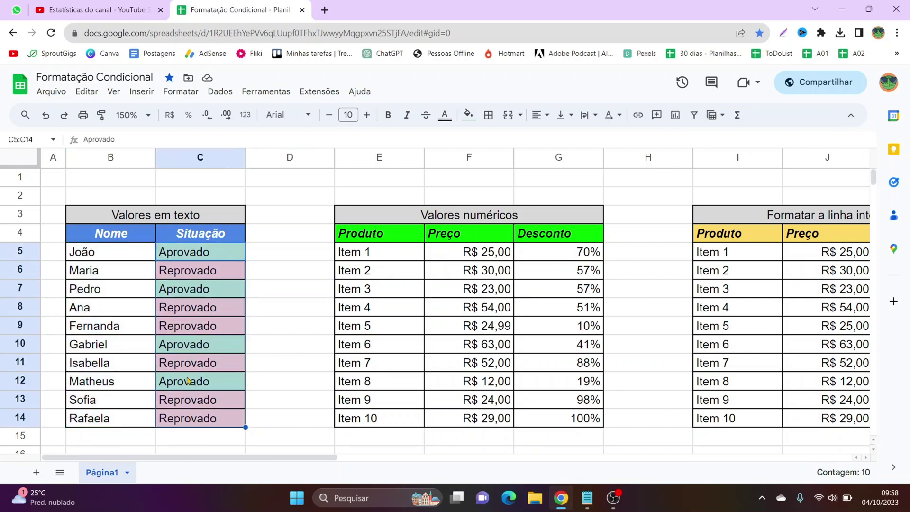
pyautogui.click(192, 296)
pyautogui.click(194, 326)
pyautogui.click(195, 388)
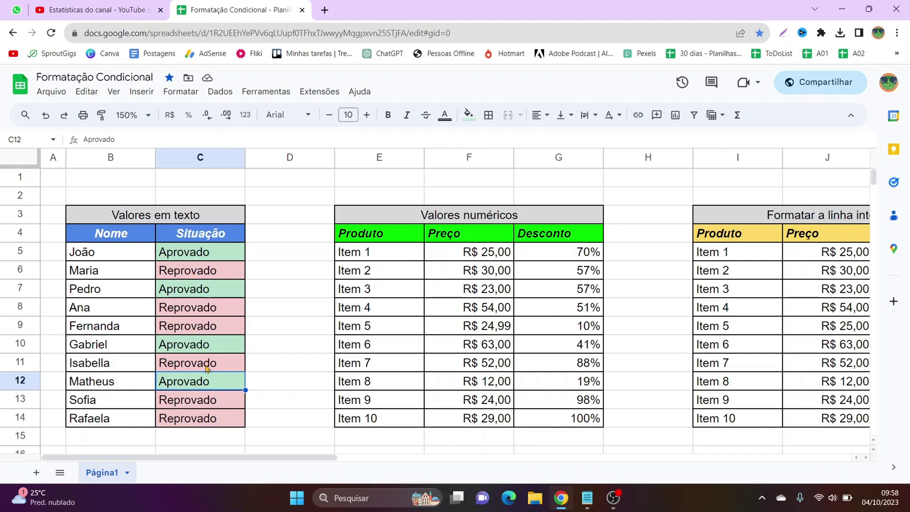
pyautogui.click(192, 425)
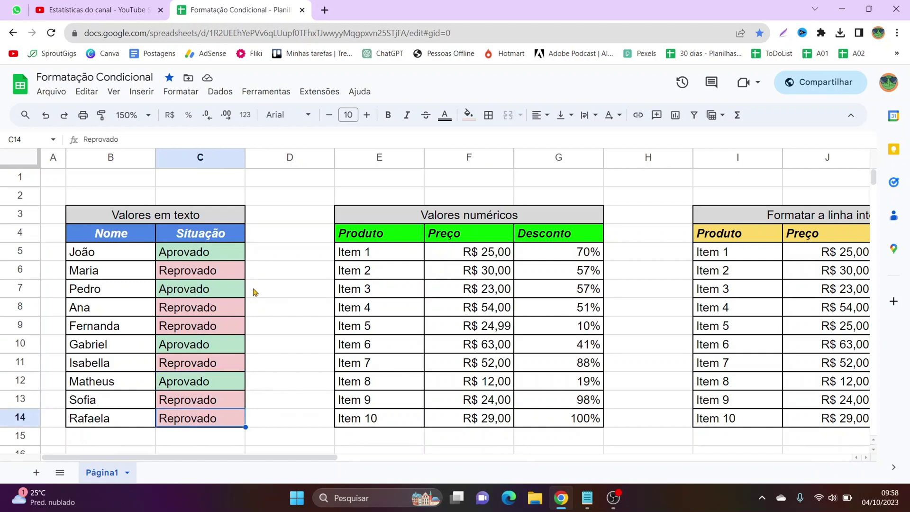
pyautogui.write('Aprovado')
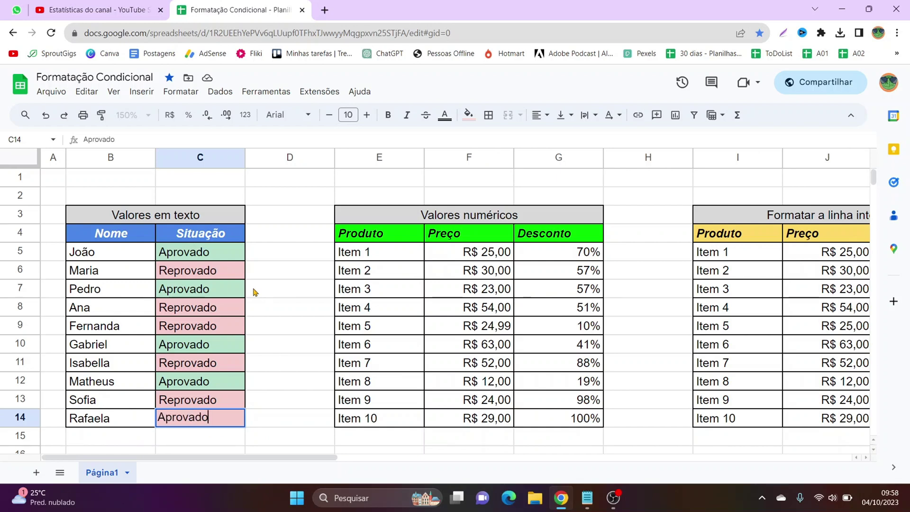
pyautogui.press('Return')
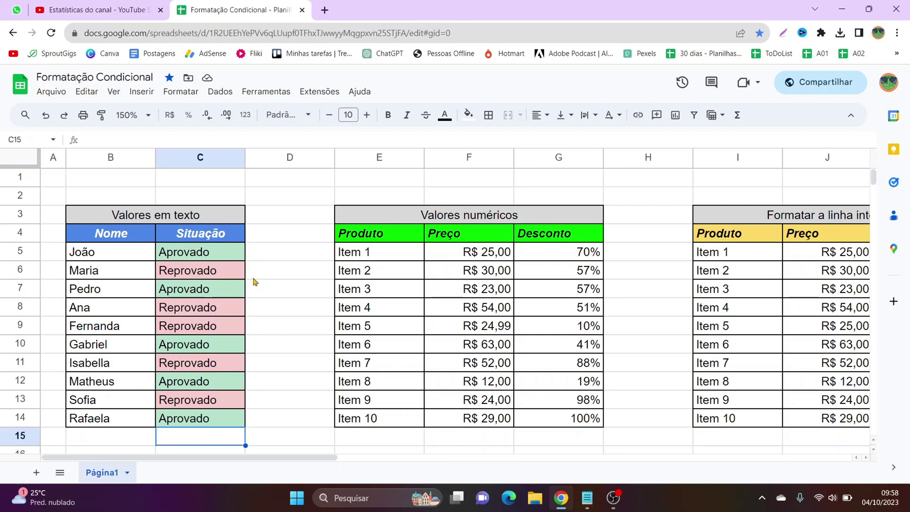
# Step: Scroll right to the numeric table and select its data E5:G14
pyautogui.moveTo(295, 457); pyautogui.dragTo(378, 463)
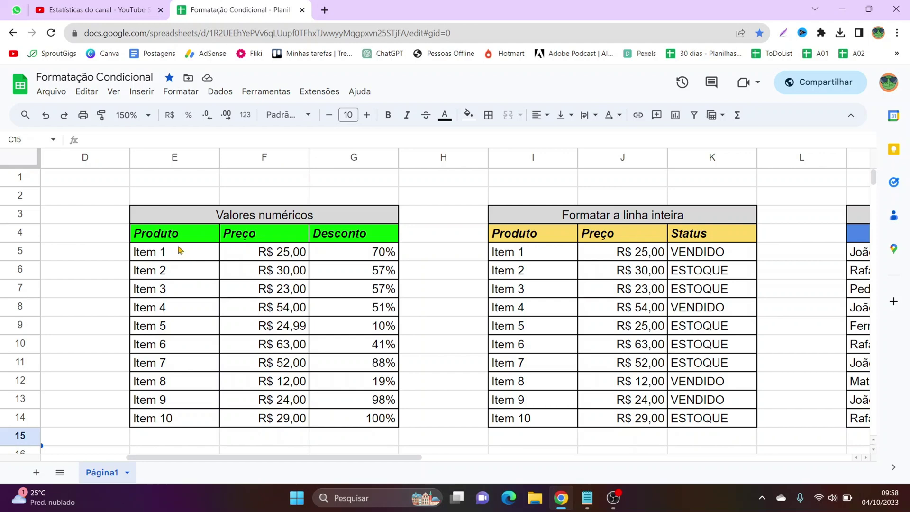
pyautogui.moveTo(182, 254); pyautogui.dragTo(375, 418)
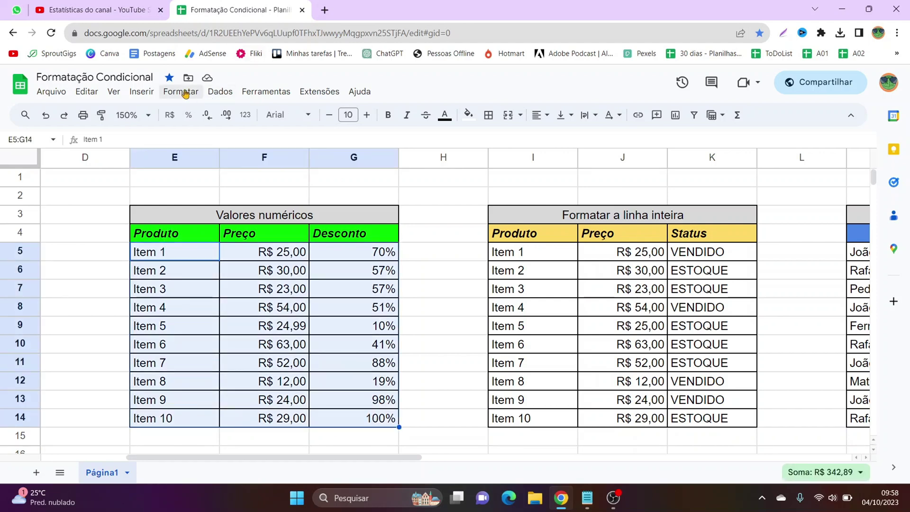
# Step: Open conditional formatting for E5:G14 and browse the 'Formatar células se...' condition list
pyautogui.click(181, 91)
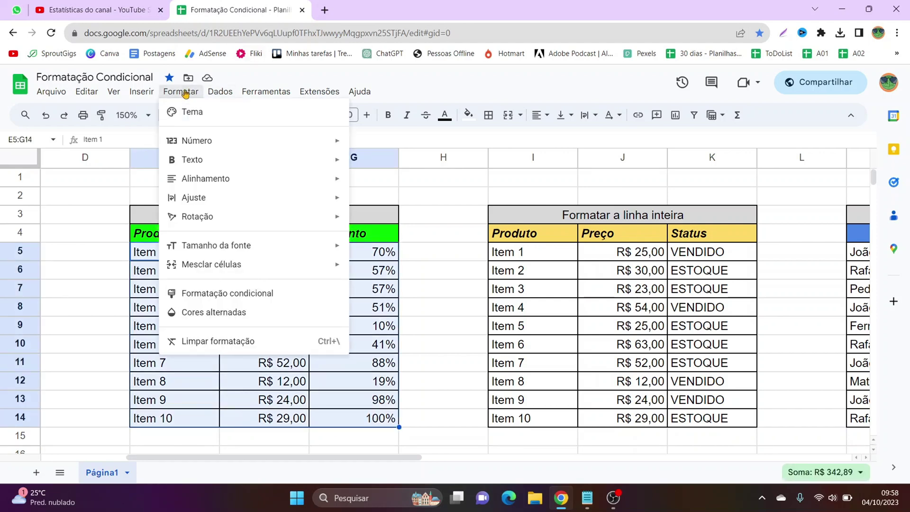
pyautogui.click(258, 293)
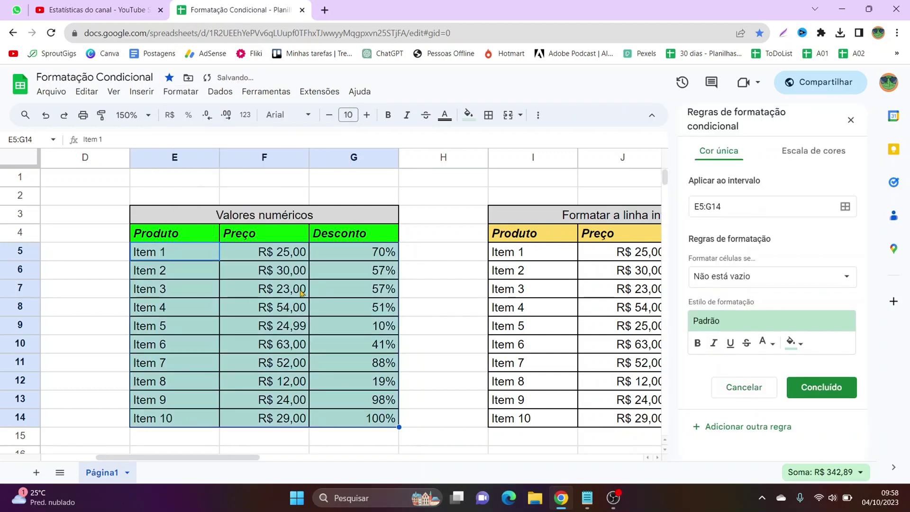
pyautogui.click(740, 277)
pyautogui.scroll(-3, 797, 379)
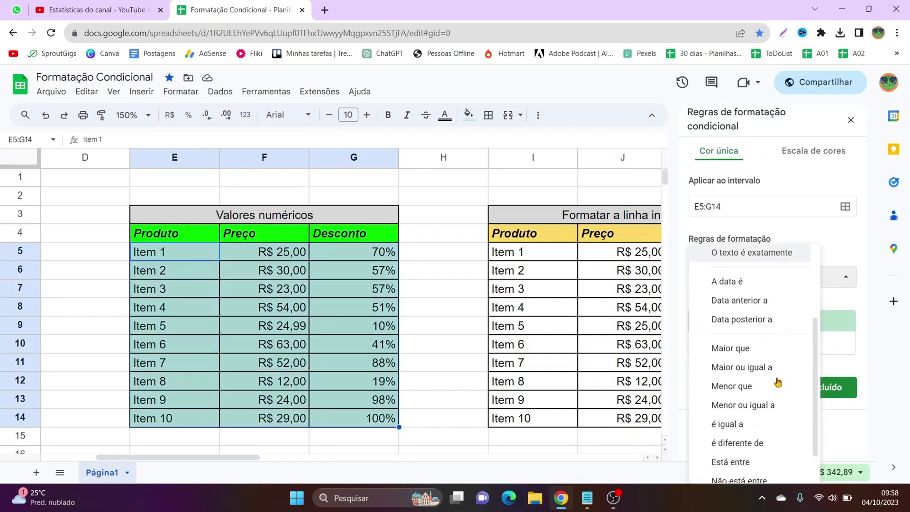
pyautogui.scroll(-1, 778, 382)
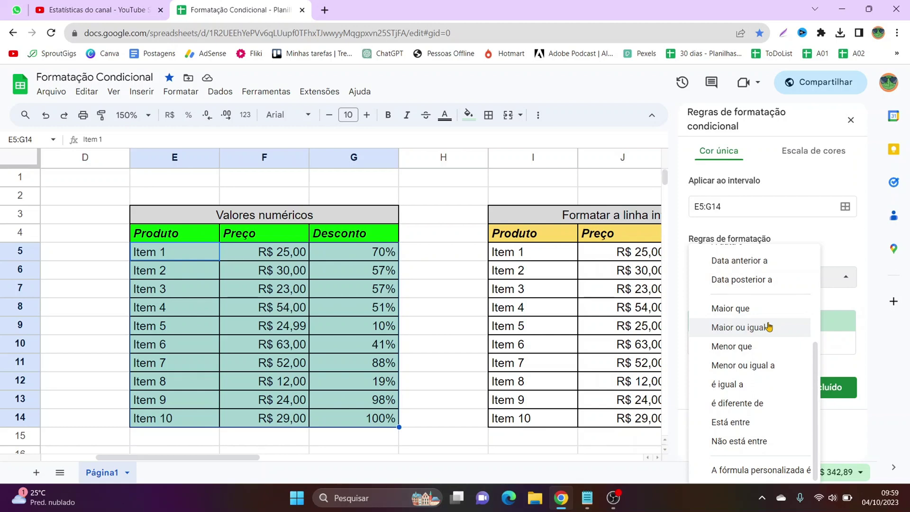
# Step: Choose the 'Menor ou igual a' condition with 25 as the value
pyautogui.click(768, 366)
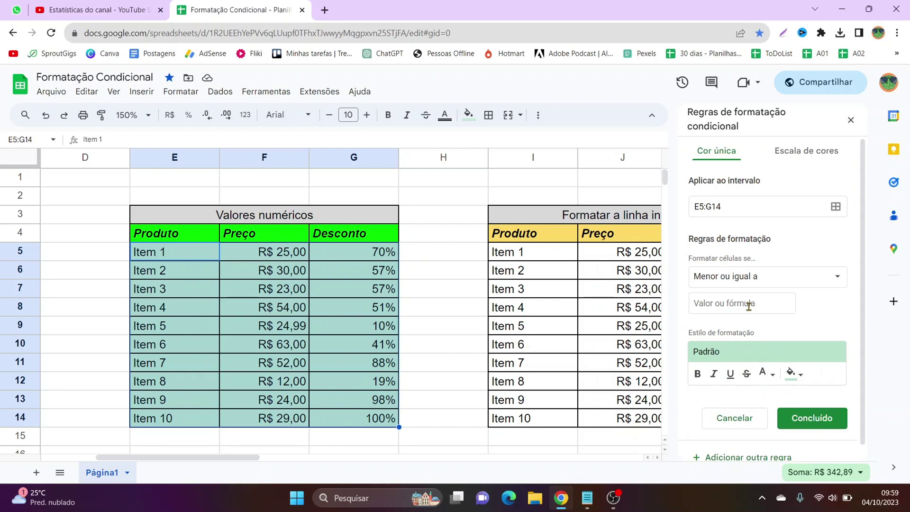
pyautogui.click(749, 306)
pyautogui.write('2')
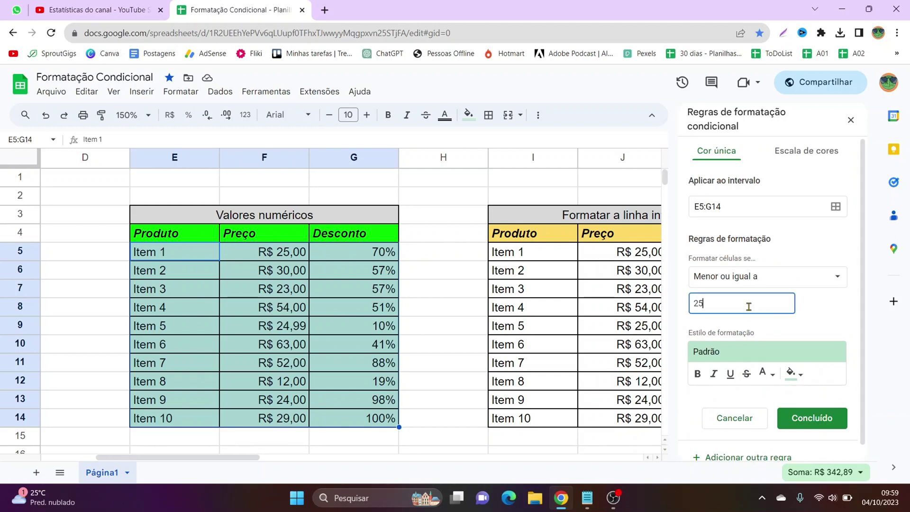
pyautogui.write('5')
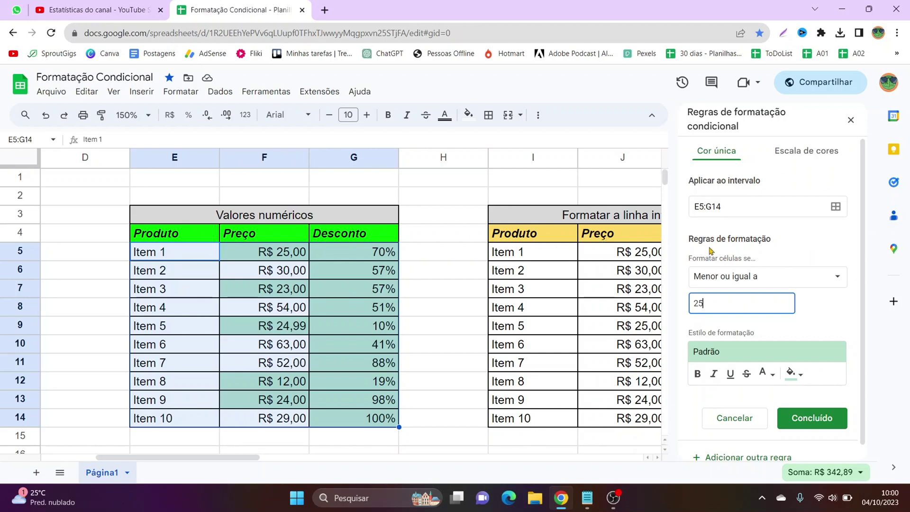
# Step: Change the rule's range from E5:G14 to F5:F14, the Preço column
pyautogui.click(715, 205)
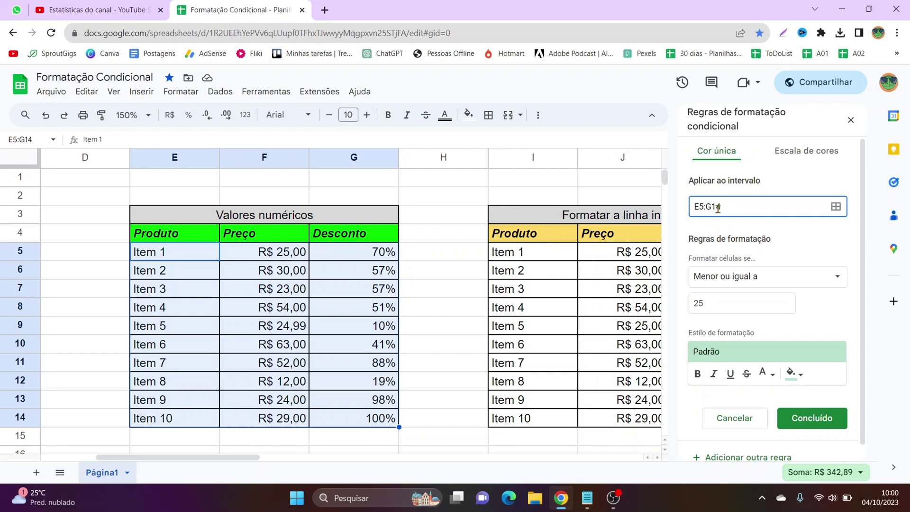
pyautogui.press('BackSpace')
pyautogui.write('F')
pyautogui.click(830, 248)
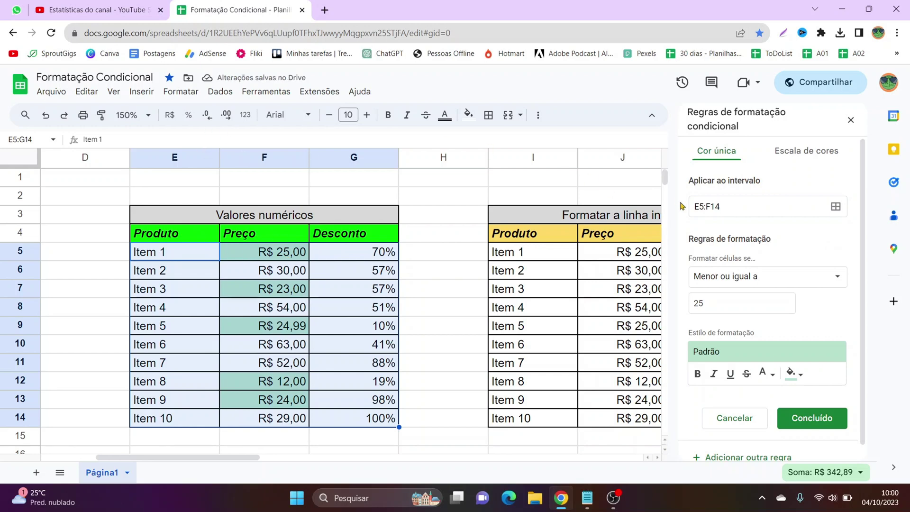
pyautogui.click(695, 207)
pyautogui.press('BackSpace')
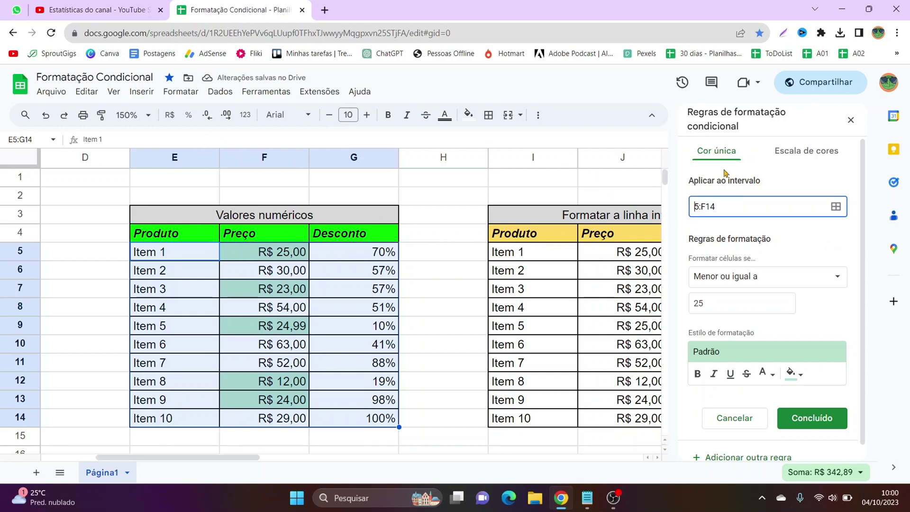
pyautogui.write('F')
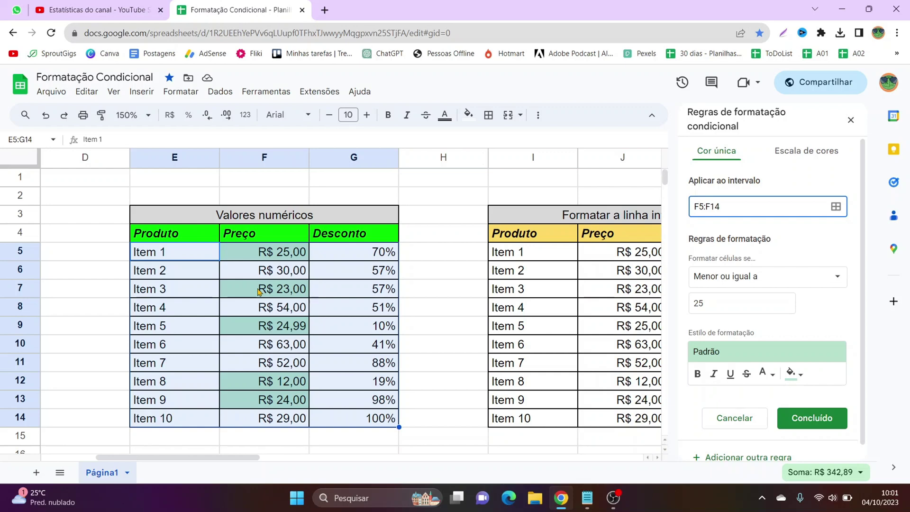
# Step: Give the price ≤25 rule the yellow preset, save it, close the panel, then select G5:G14
pyautogui.click(751, 356)
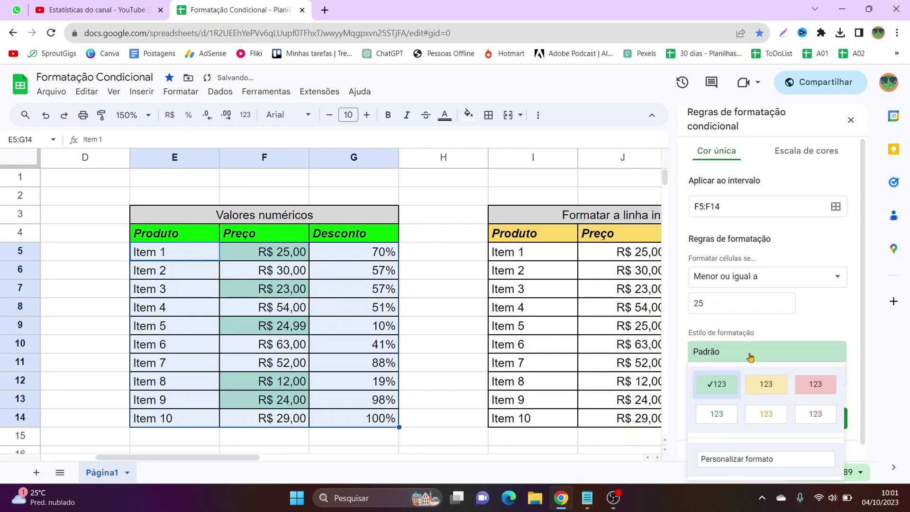
pyautogui.click(767, 386)
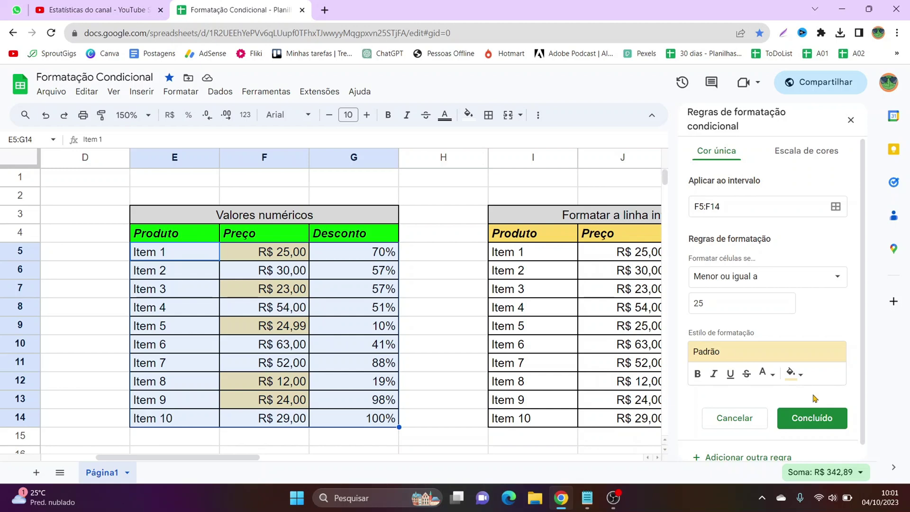
pyautogui.click(814, 418)
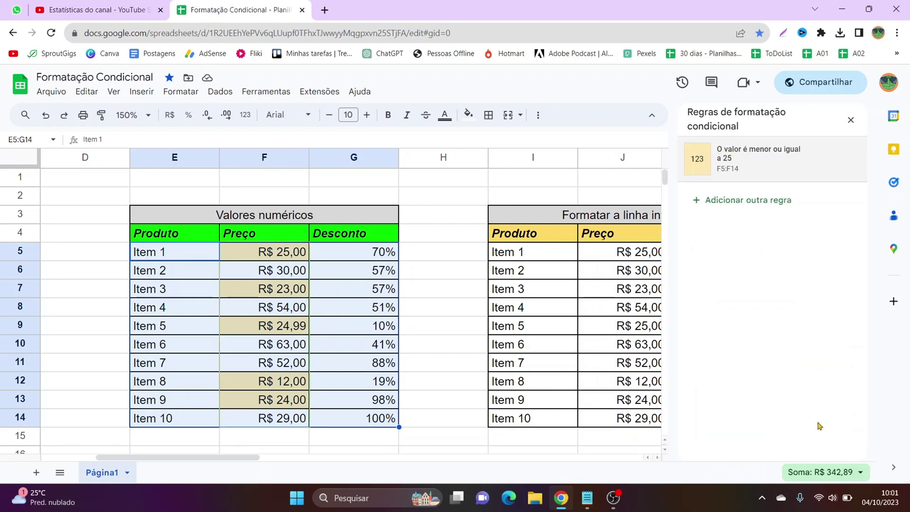
pyautogui.click(851, 120)
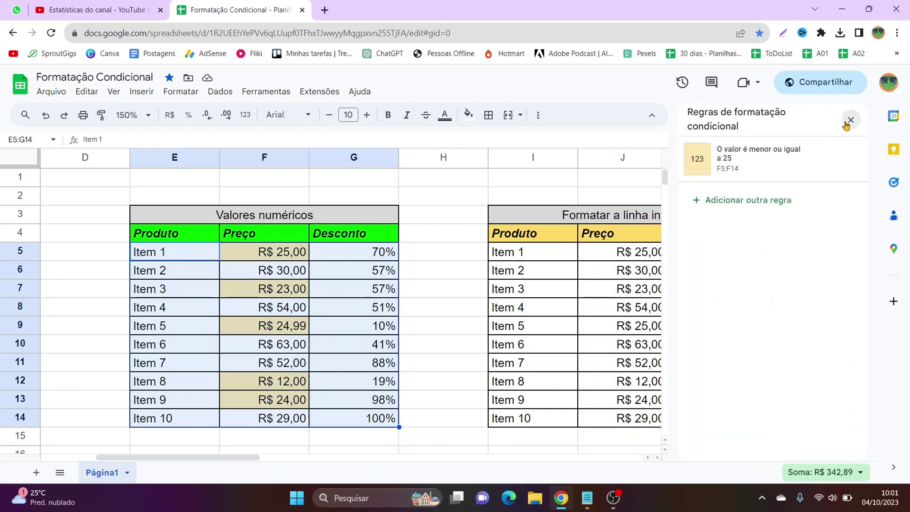
pyautogui.moveTo(382, 252); pyautogui.dragTo(357, 420)
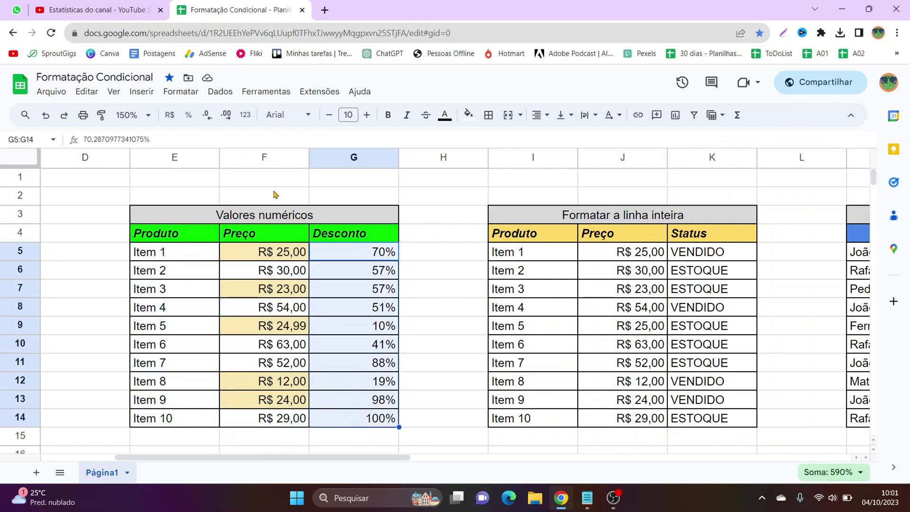
# Step: Start a colour-scale conditional formatting rule on the Desconto values G5:G14
pyautogui.click(181, 91)
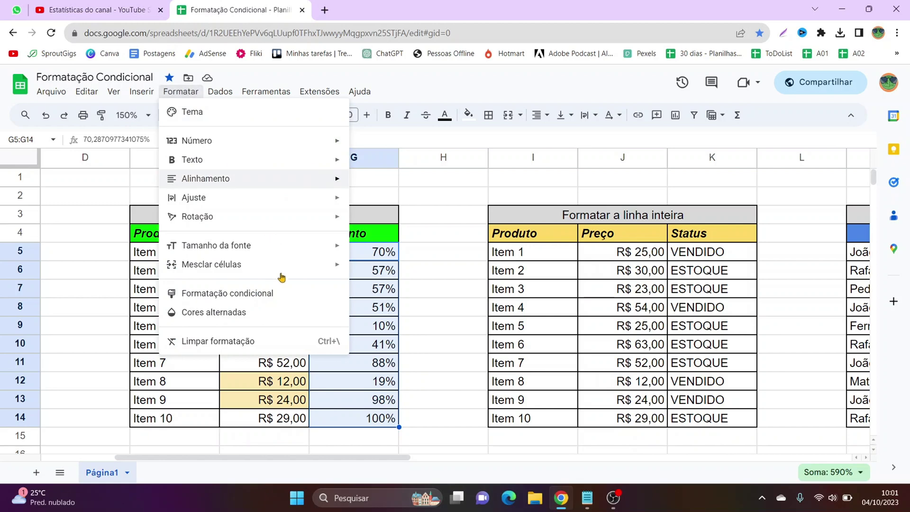
pyautogui.click(298, 294)
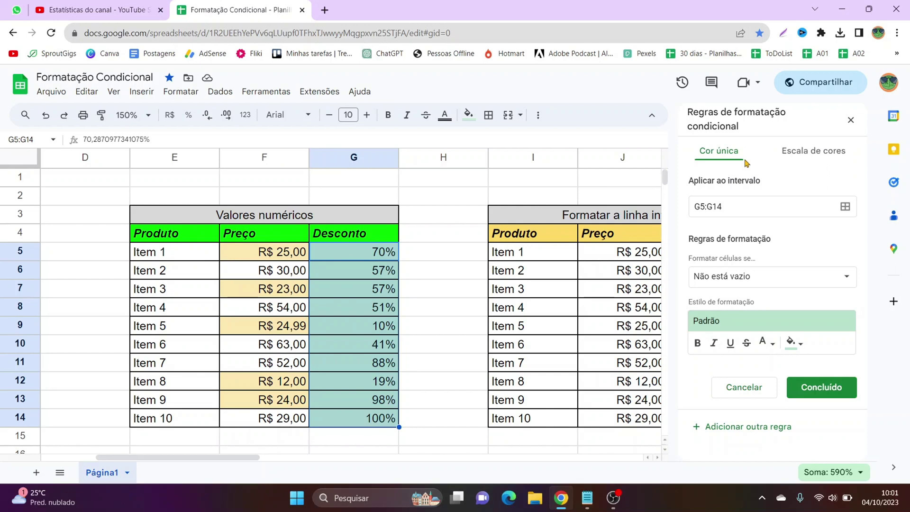
pyautogui.click(816, 151)
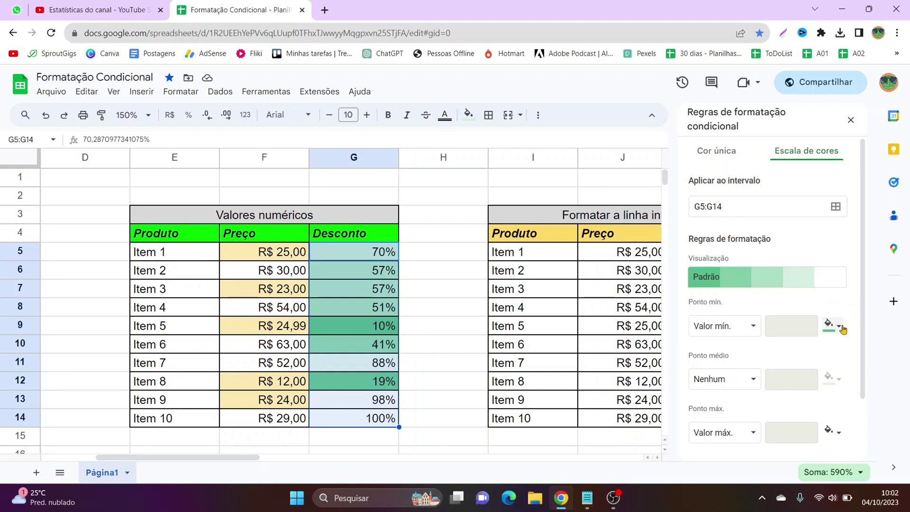
# Step: Choose the red-to-white preset colour scale for G5:G14
pyautogui.click(766, 285)
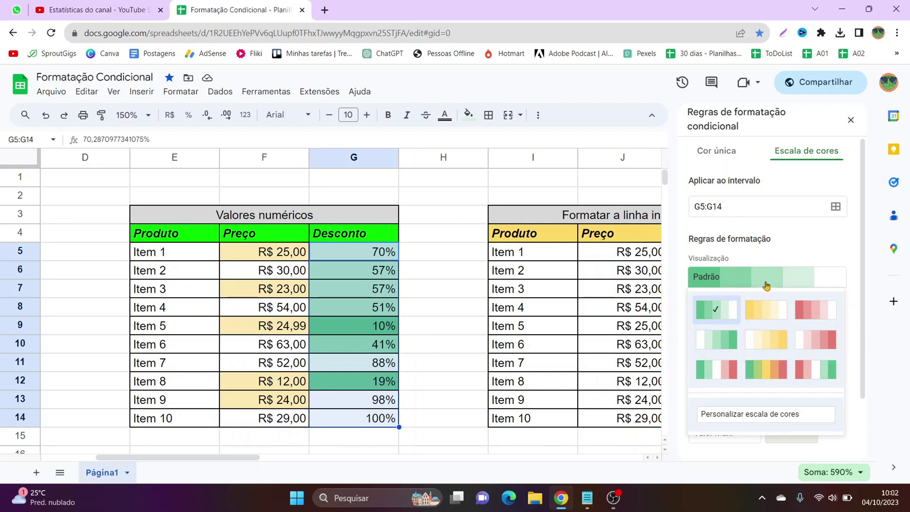
pyautogui.click(809, 318)
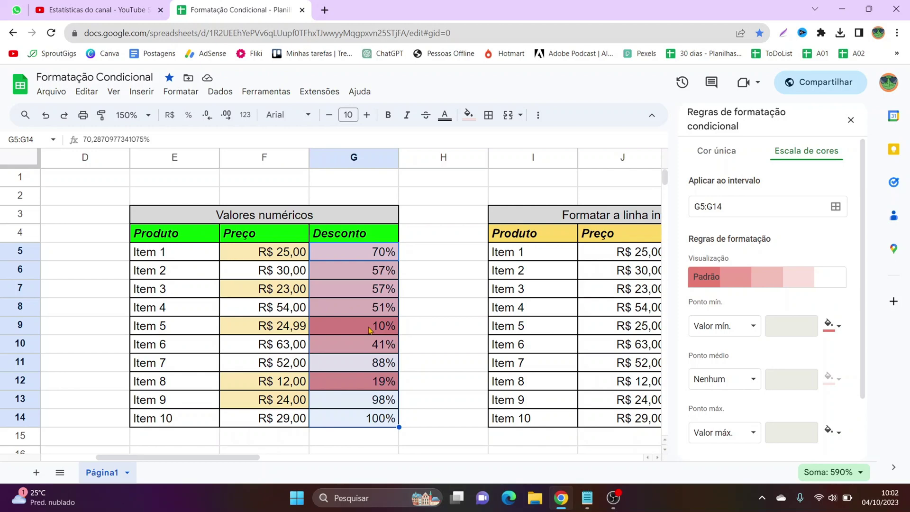
pyautogui.scroll(-2, 806, 284)
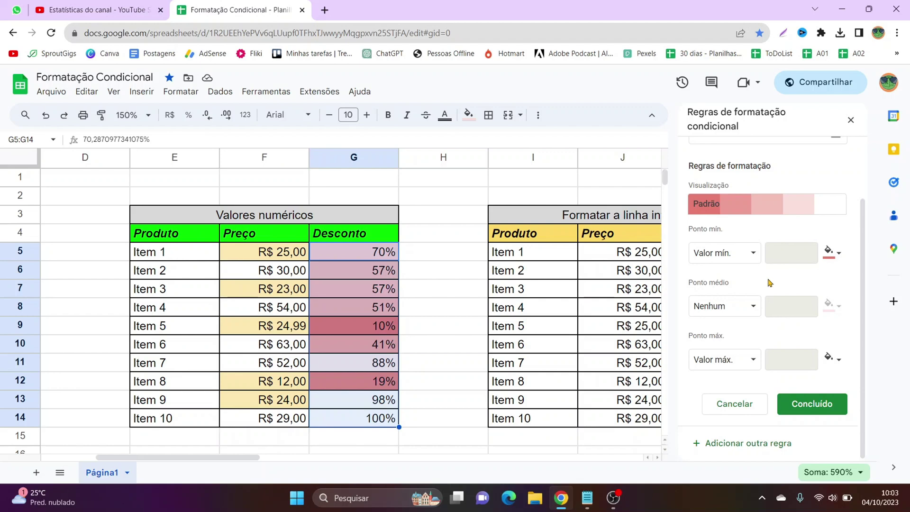
pyautogui.scroll(2, 769, 282)
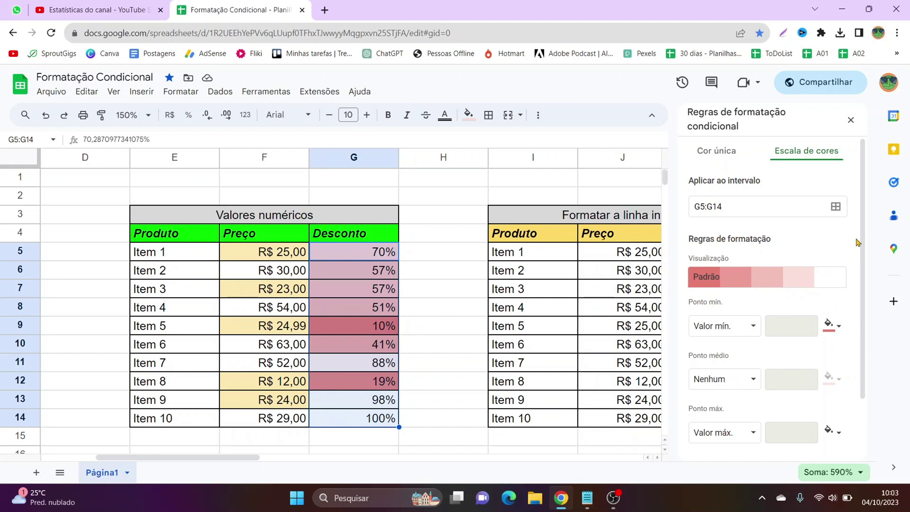
pyautogui.scroll(-1, 768, 280)
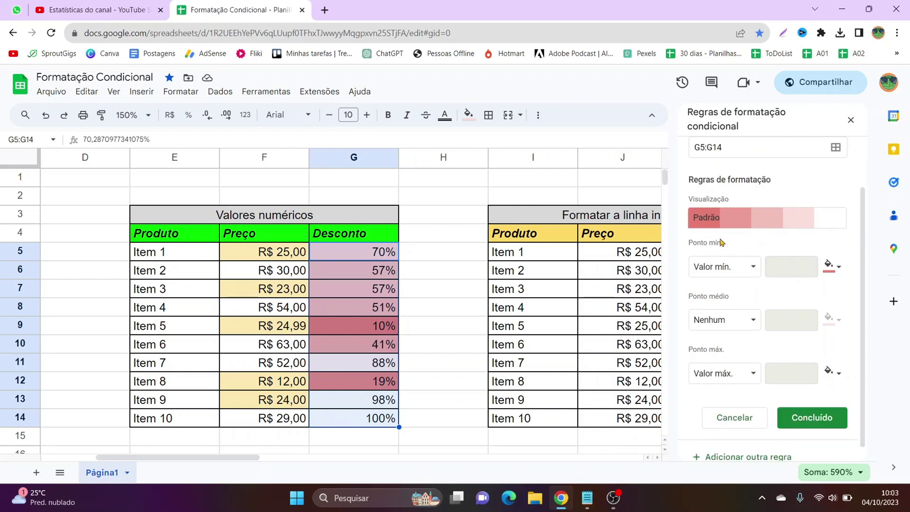
pyautogui.scroll(1, 743, 274)
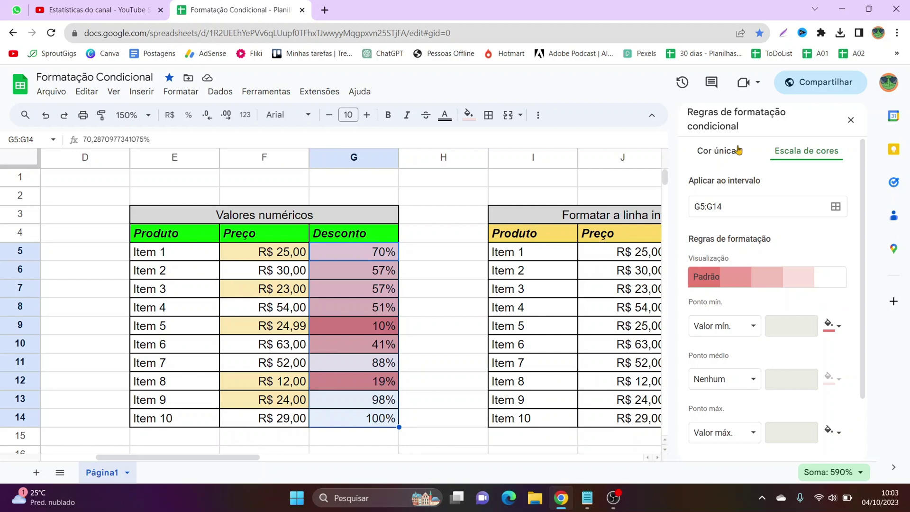
pyautogui.scroll(-1, 815, 379)
pyautogui.scroll(-1, 816, 379)
# Step: Save the colour-scale rule, check the shaded Desconto cells, and close the rules panel
pyautogui.click(809, 403)
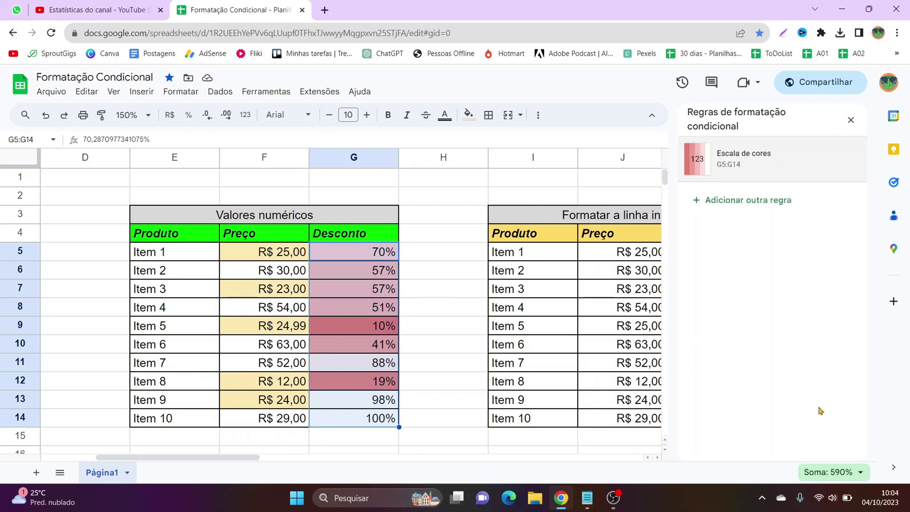
pyautogui.click(432, 260)
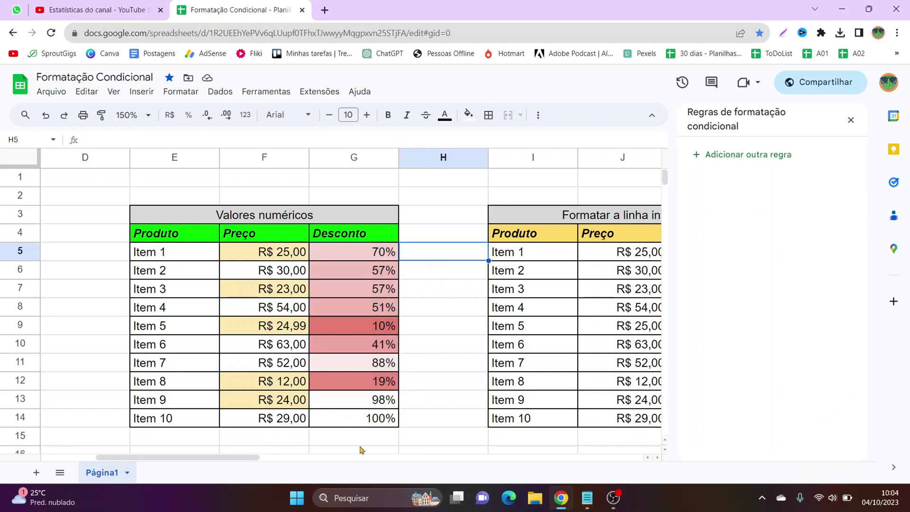
pyautogui.click(374, 425)
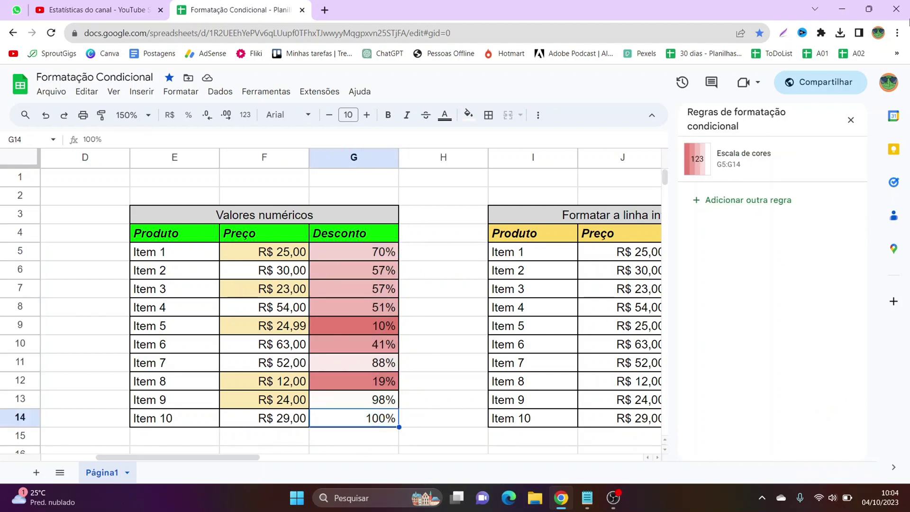
pyautogui.click(851, 120)
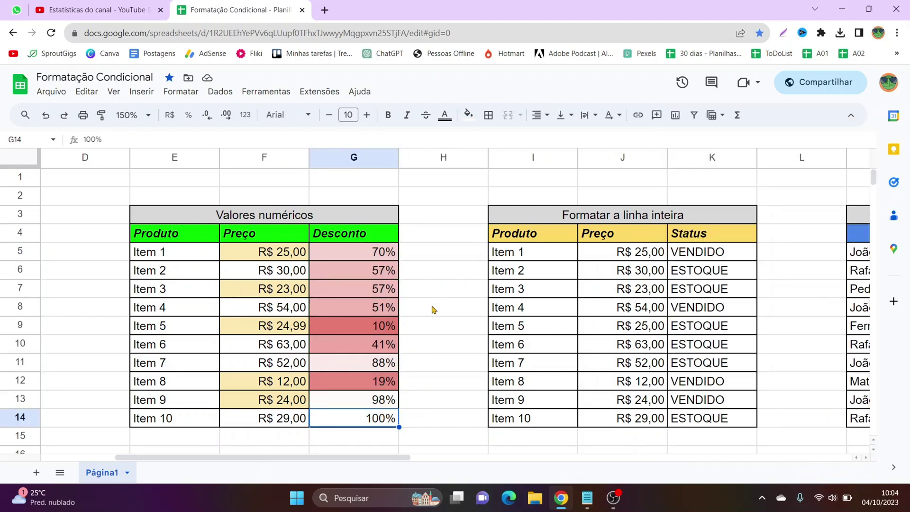
# Step: Change Desconto G14 to 35, G11 to 50 and G13 to 23, then scroll right to the next table
pyautogui.click(377, 326)
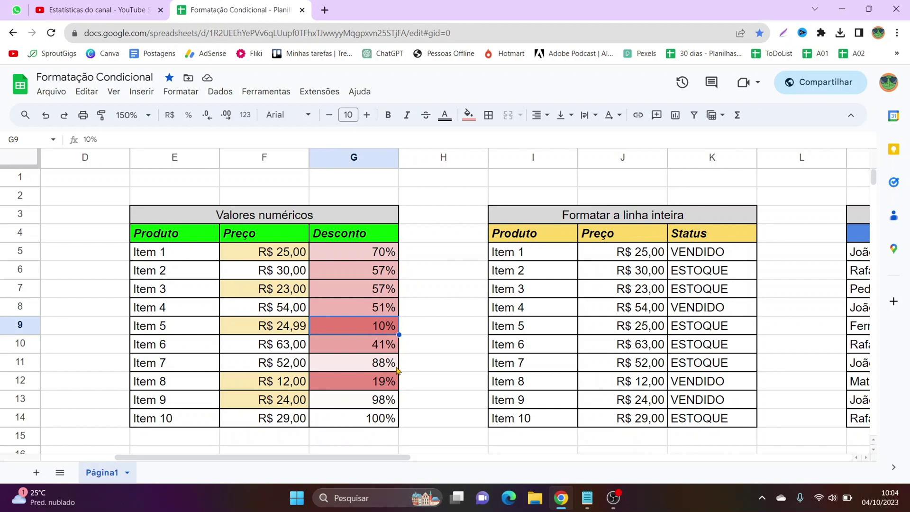
pyautogui.click(373, 419)
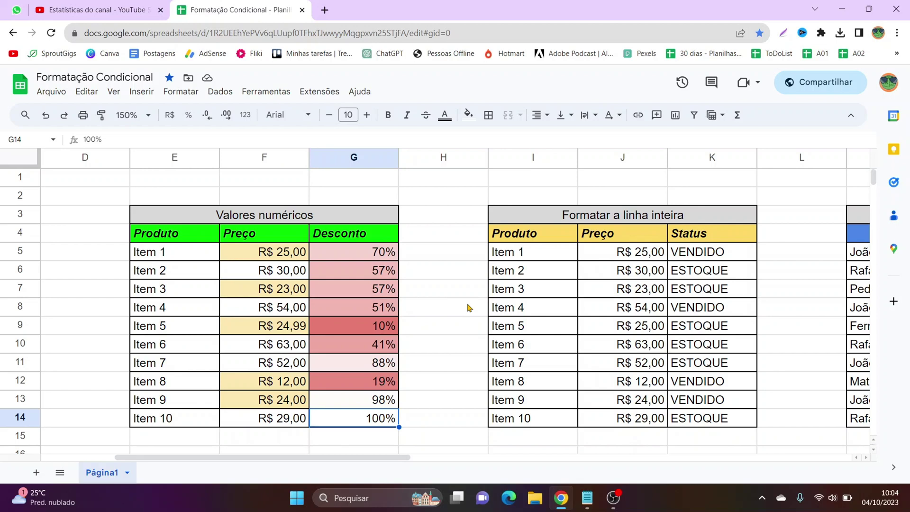
pyautogui.write('35')
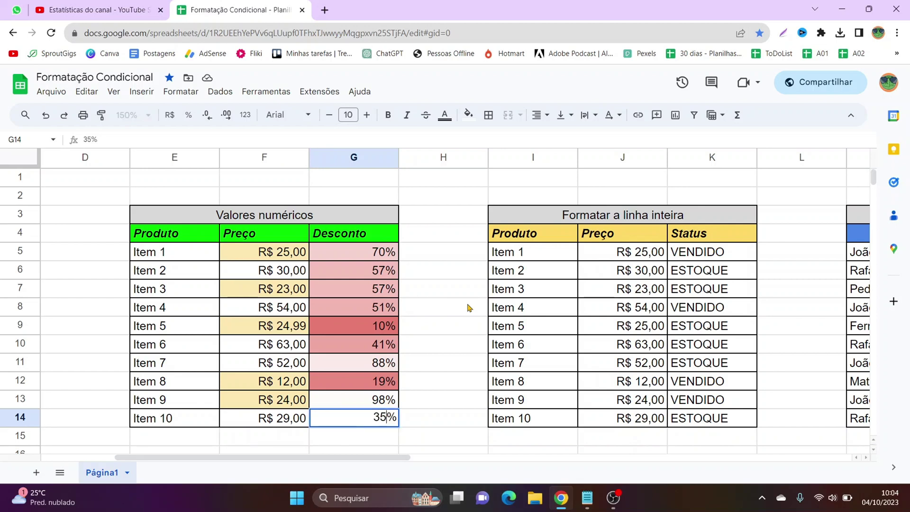
pyautogui.press('Return')
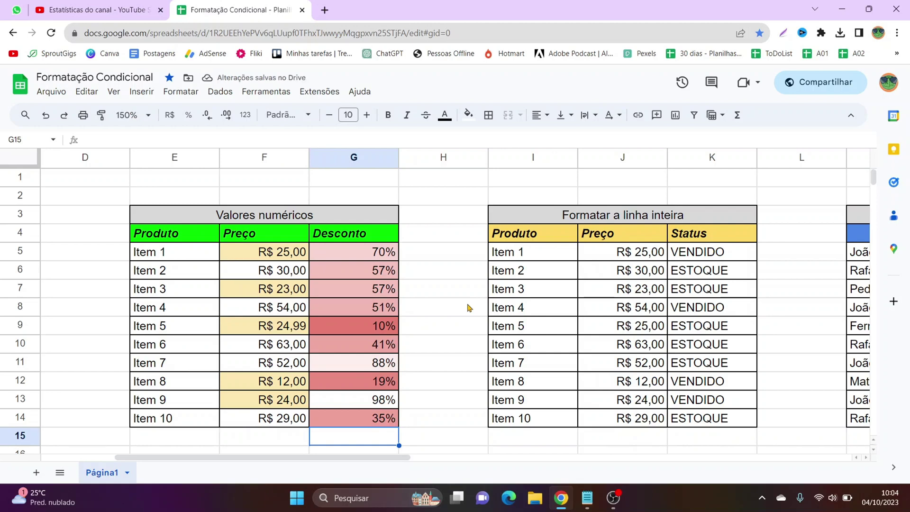
pyautogui.press('Up')
pyautogui.press('Up')
pyautogui.press('Up')
pyautogui.press('Up')
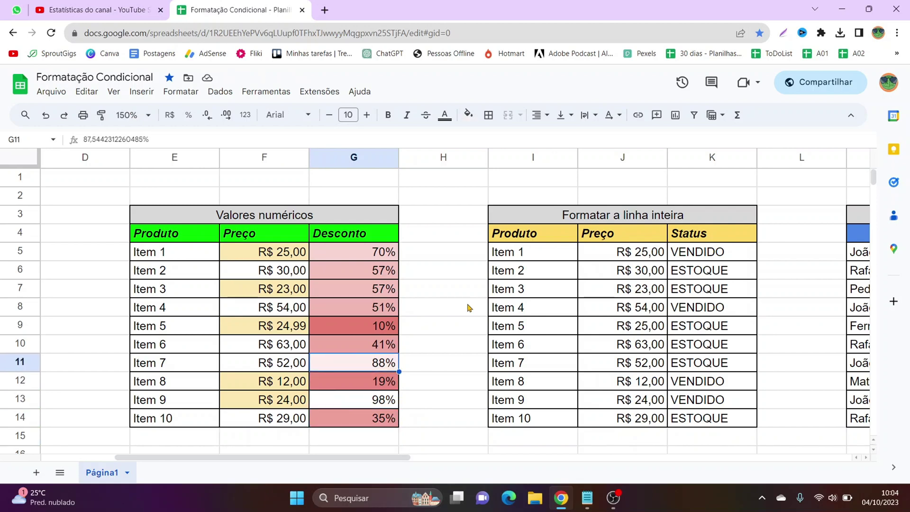
pyautogui.write('50')
pyautogui.press('Return')
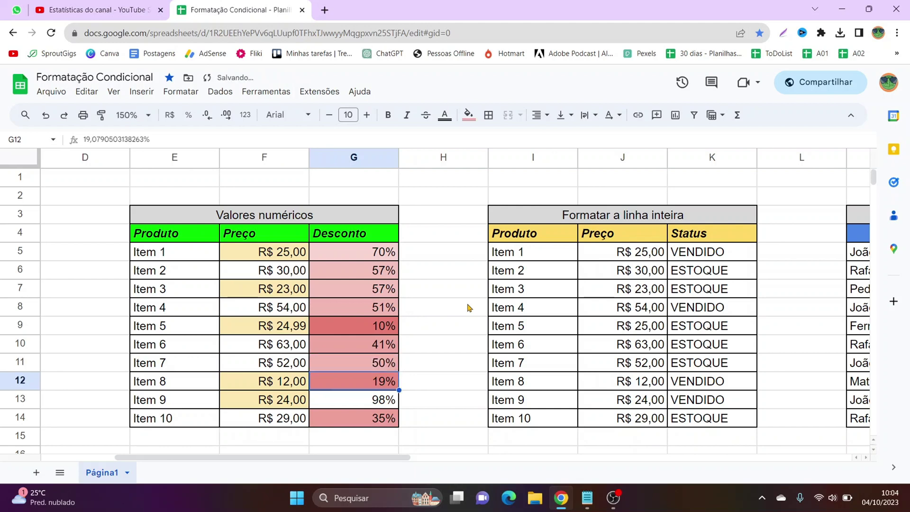
pyautogui.press('Down')
pyautogui.press('Down')
pyautogui.press('Up')
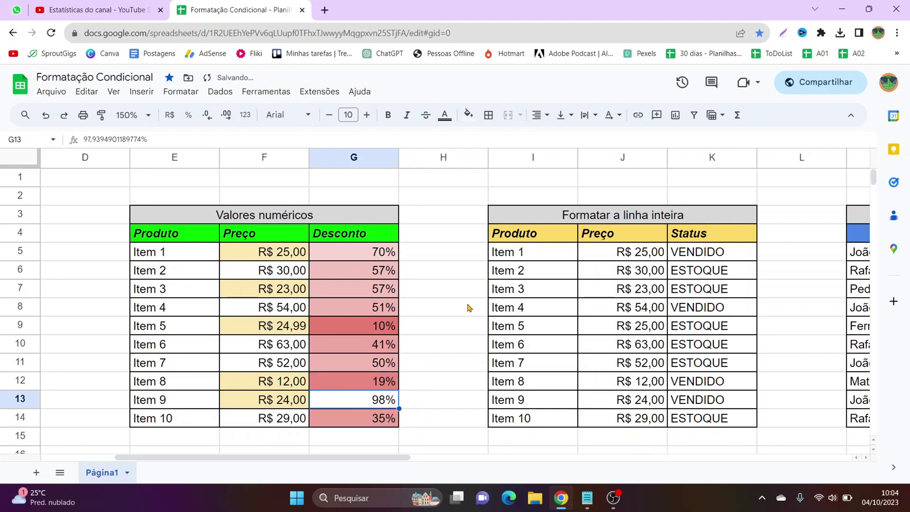
pyautogui.write('23')
pyautogui.press('Return')
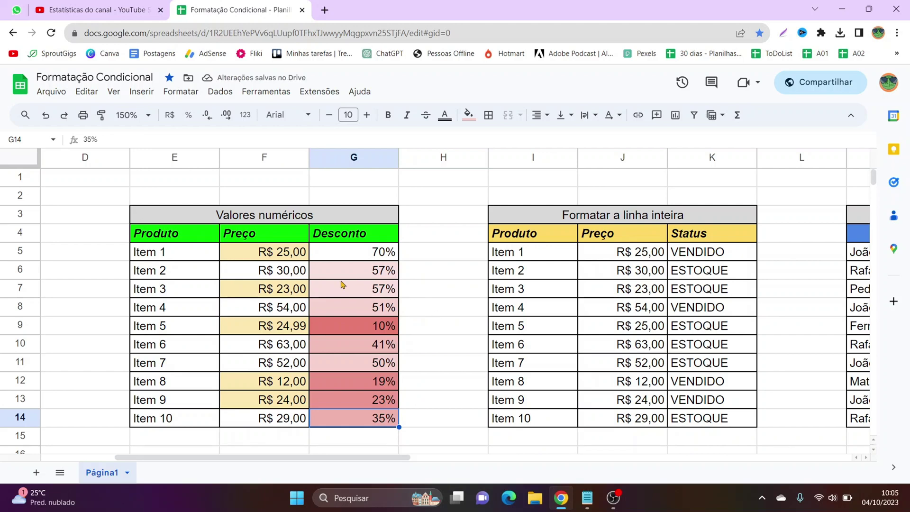
pyautogui.click(361, 252)
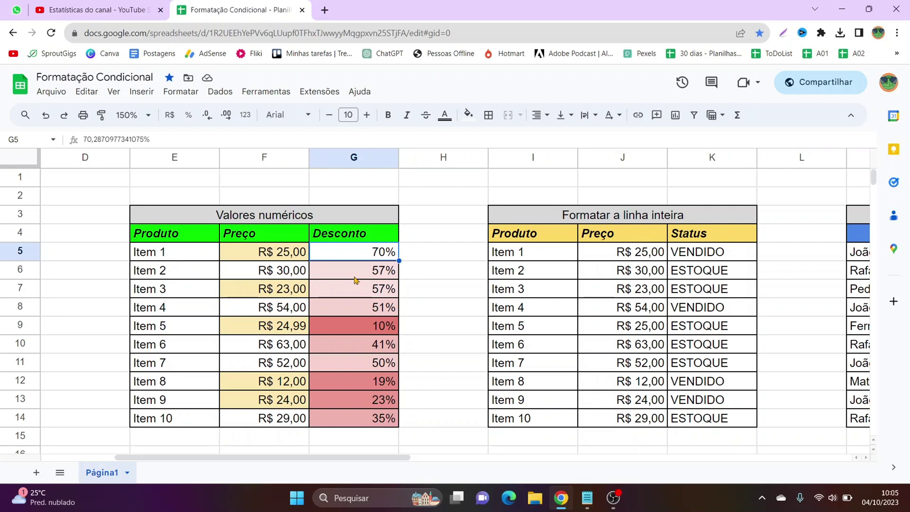
pyautogui.moveTo(372, 458); pyautogui.dragTo(507, 460)
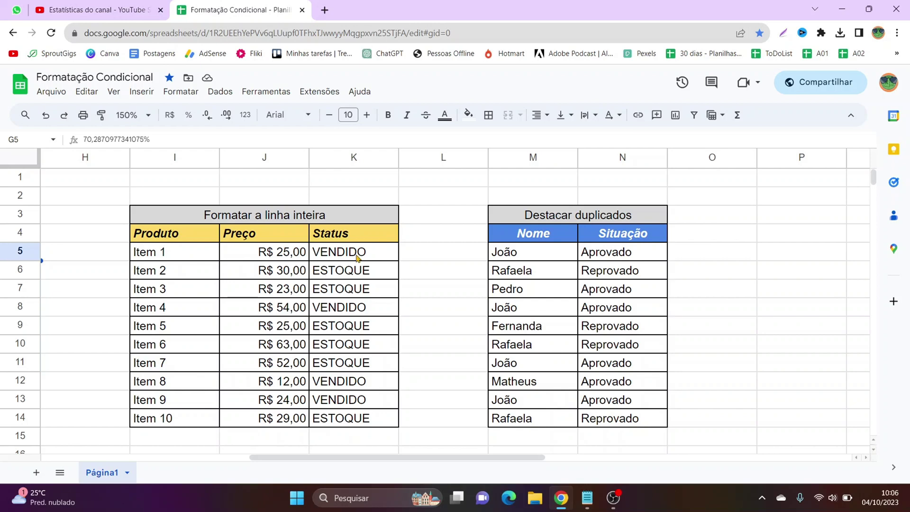
# Step: Select I5:K14 and start a new conditional formatting rule, opening the condition list
pyautogui.moveTo(361, 255)
pyautogui.mouseDown()
pyautogui.moveTo(286, 403)
pyautogui.moveTo(202, 419)
pyautogui.mouseUp()
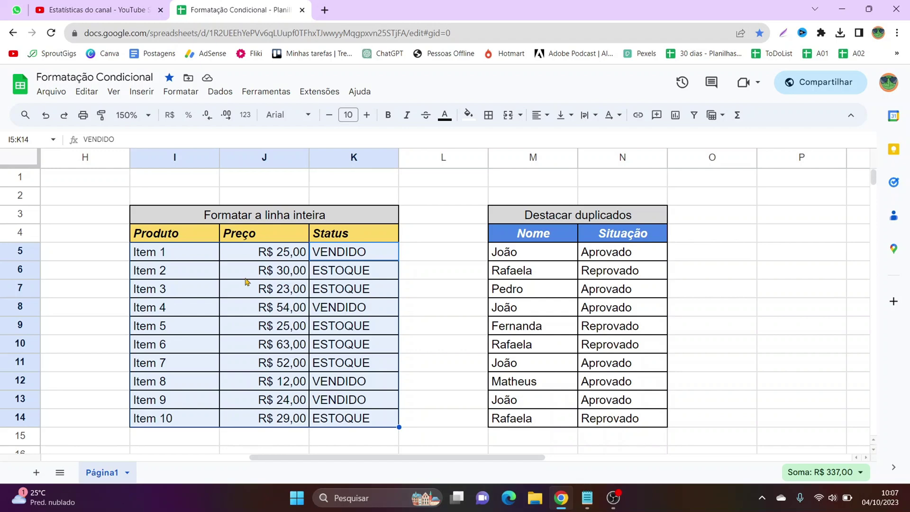
pyautogui.click(180, 91)
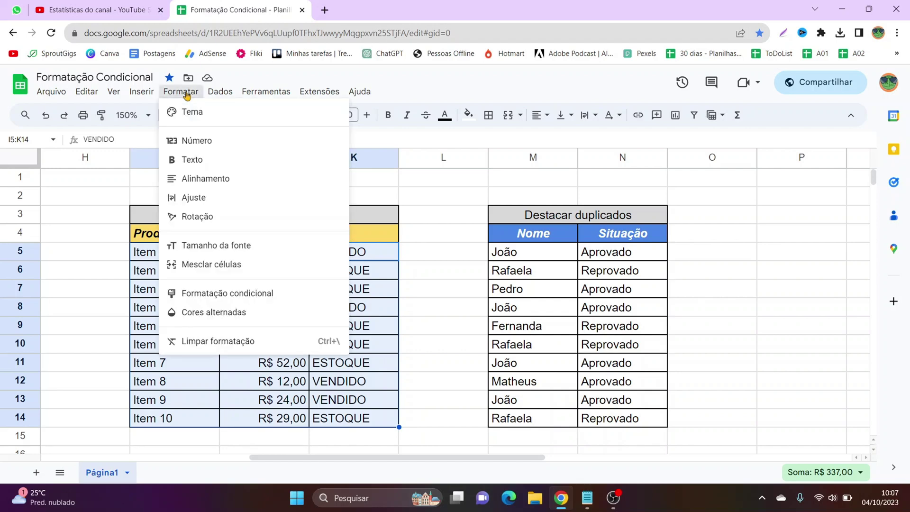
pyautogui.click(259, 294)
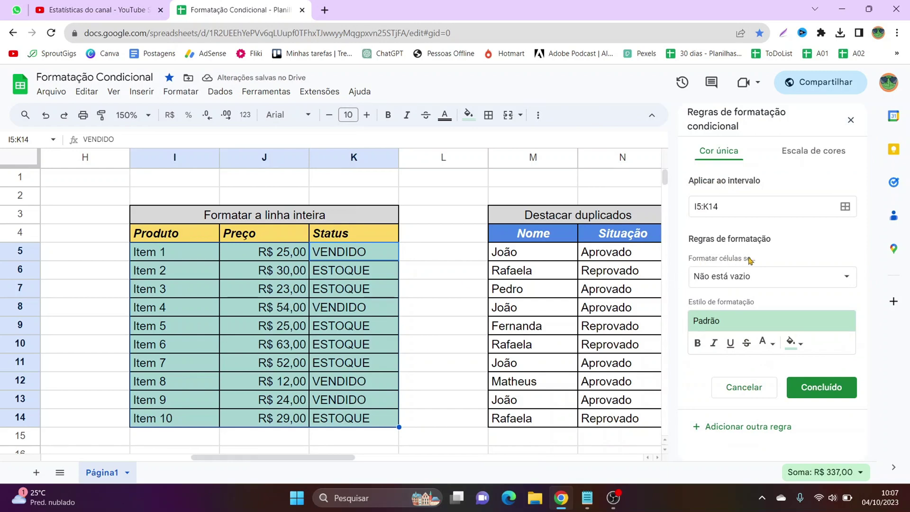
pyautogui.click(762, 276)
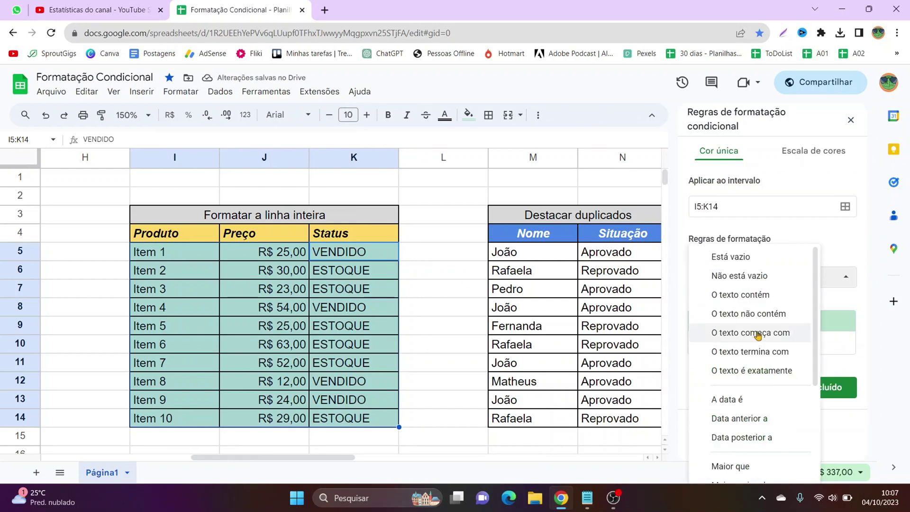
pyautogui.scroll(-3, 757, 335)
pyautogui.scroll(-1, 758, 335)
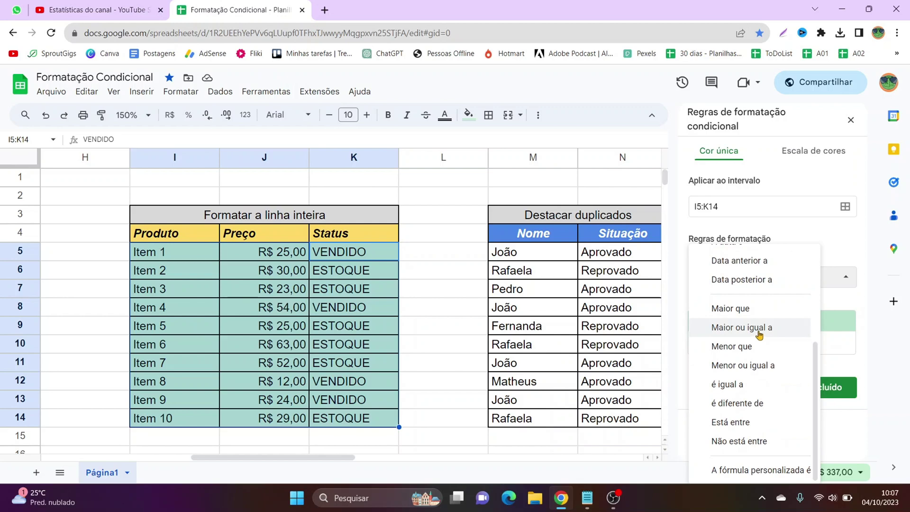
# Step: Choose 'A fórmula personalizada é' and begin the formula with =K5
pyautogui.click(767, 473)
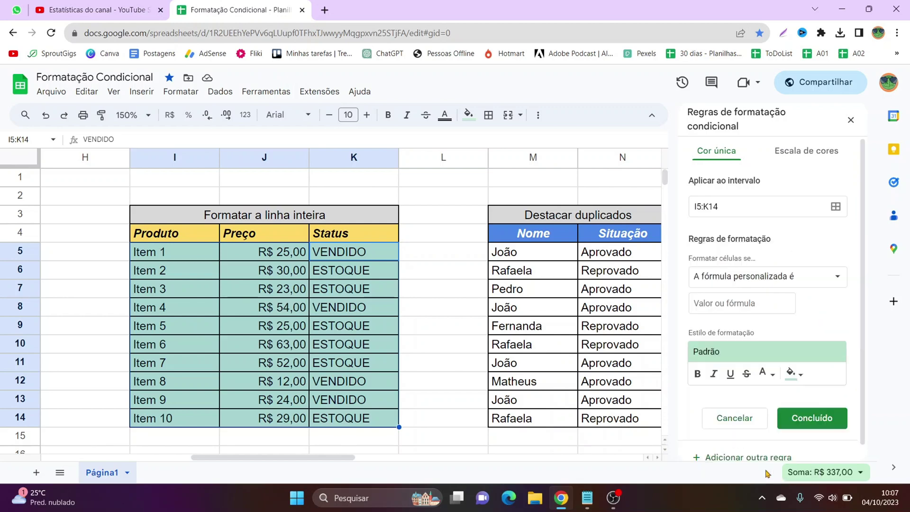
pyautogui.click(758, 309)
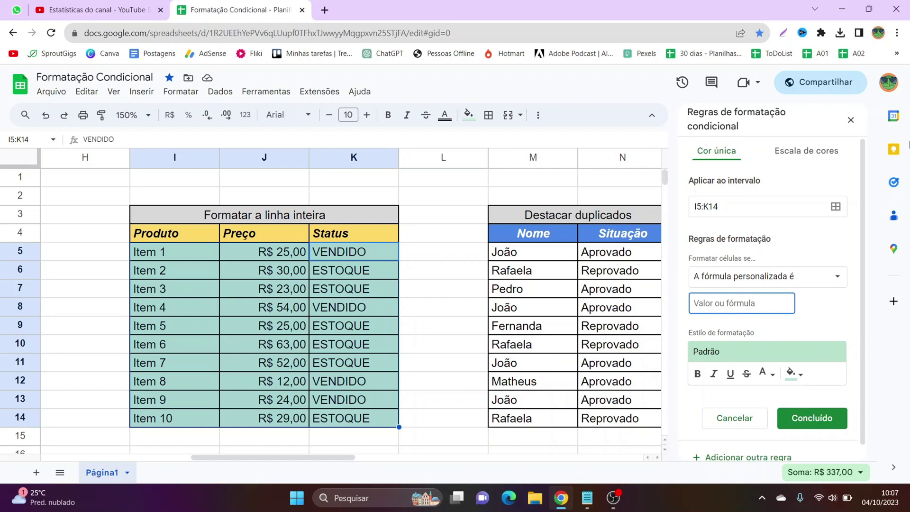
pyautogui.write('=')
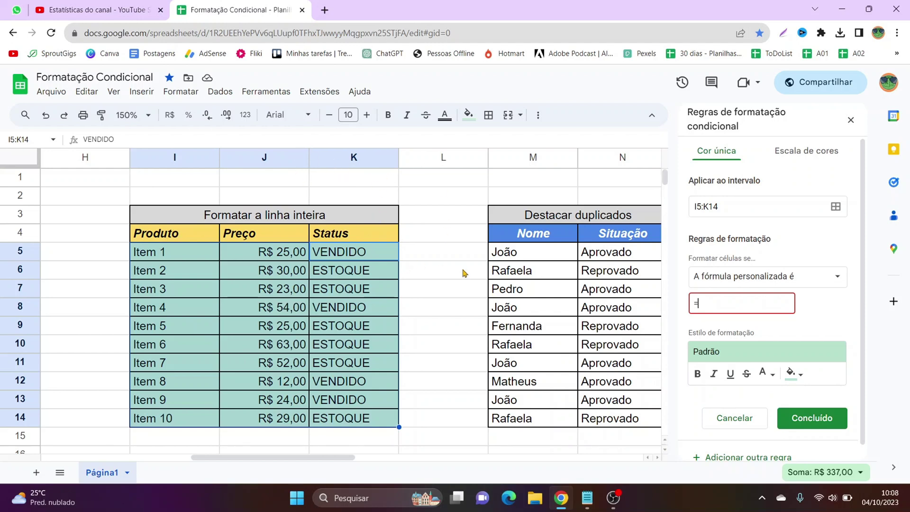
pyautogui.write('K5')
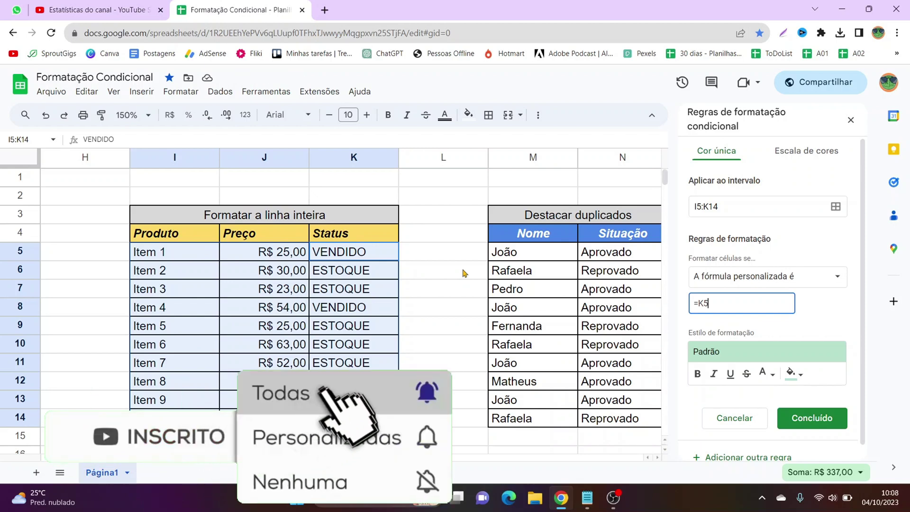
# Step: Complete the formula as =$K5="VENDIDO" and save the green rule
pyautogui.write('=')
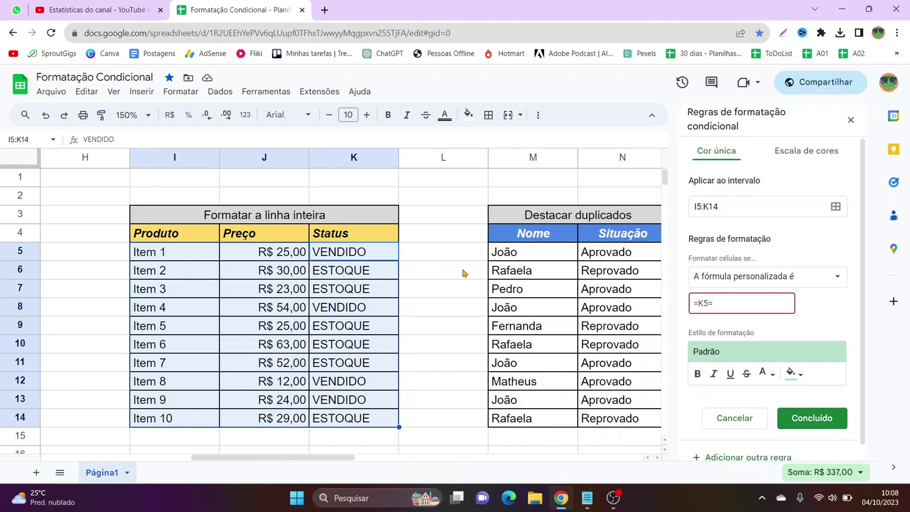
pyautogui.write('"VEND')
pyautogui.write('IDO"')
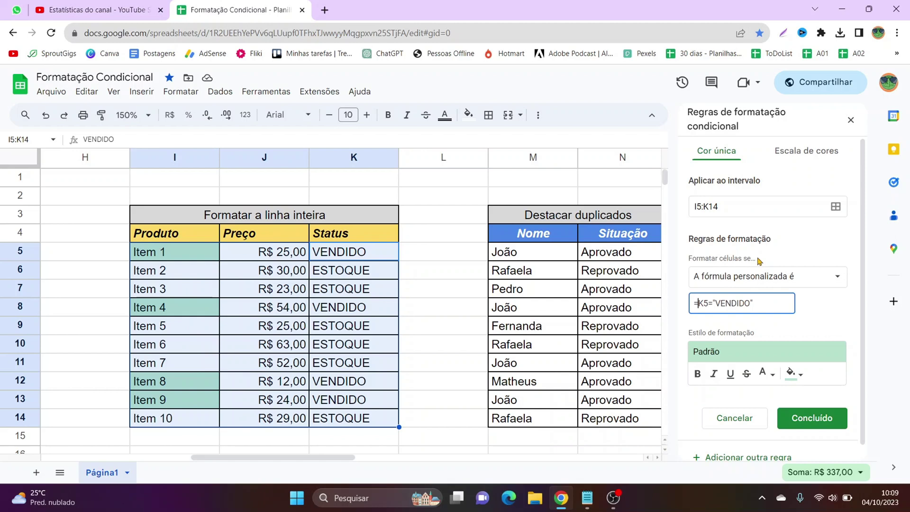
pyautogui.write('$')
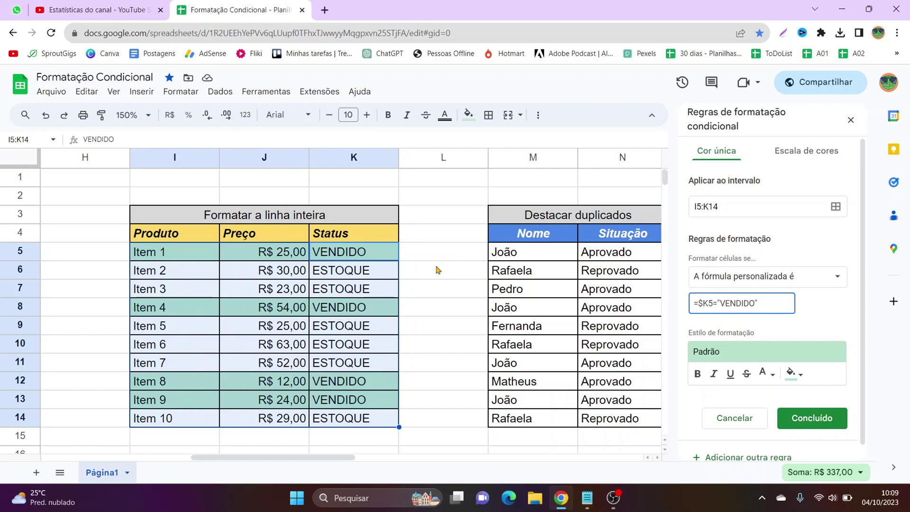
pyautogui.click(806, 418)
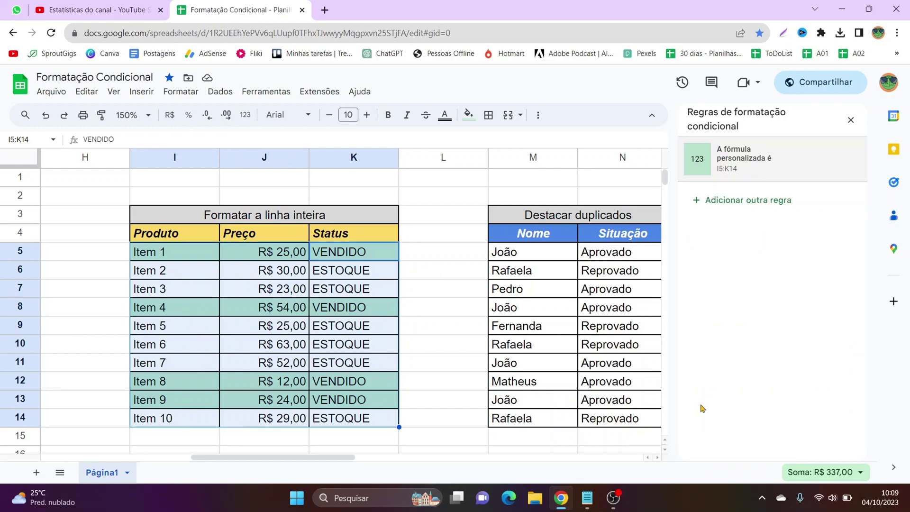
# Step: Close the rules panel and set Item 6's status in K10 to VENDIDO
pyautogui.click(852, 121)
pyautogui.click(351, 331)
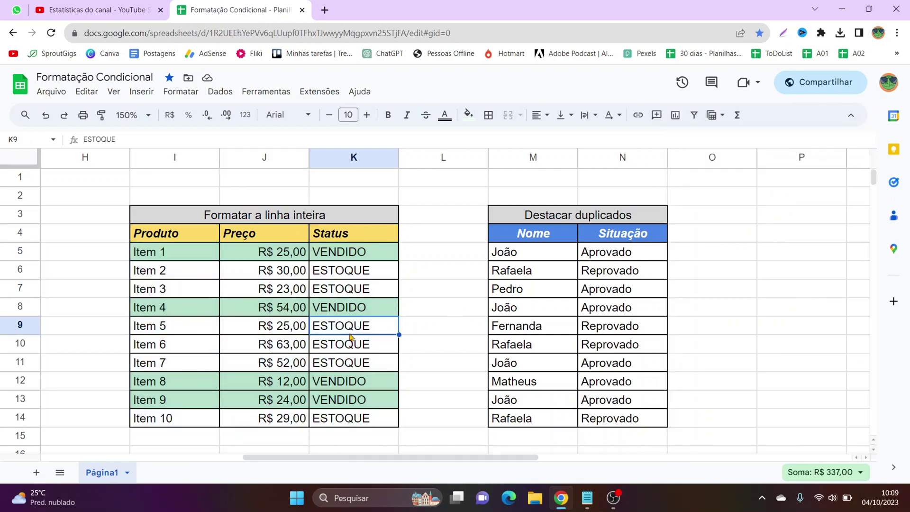
pyautogui.click(351, 396)
pyautogui.click(372, 348)
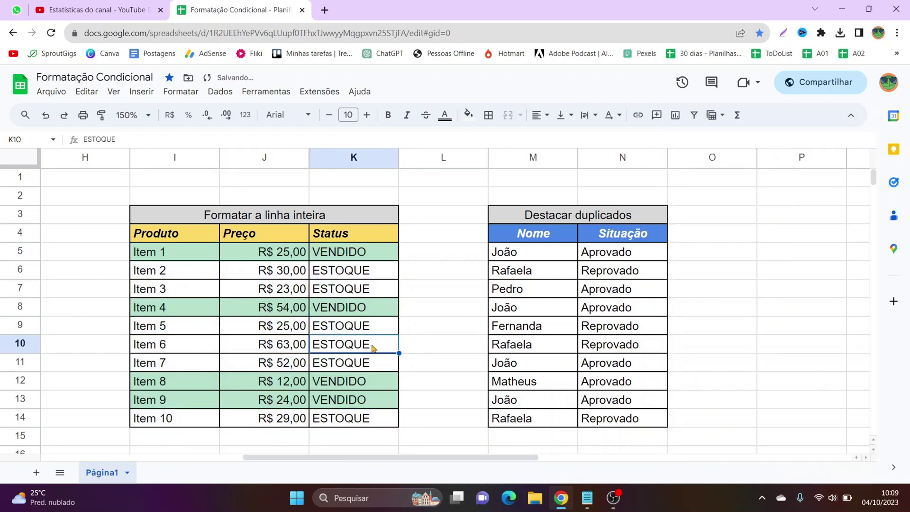
pyautogui.write('ve')
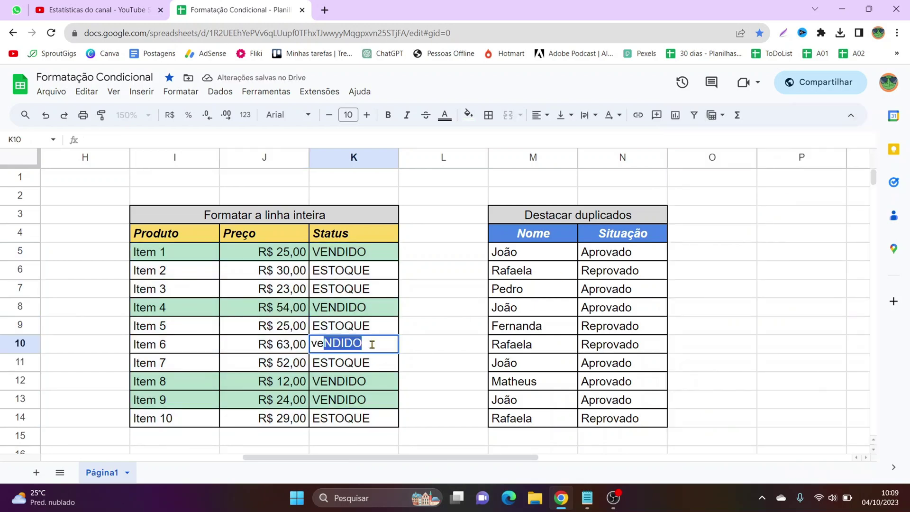
pyautogui.press('BackSpace')
pyautogui.press('BackSpace')
pyautogui.press('BackSpace')
pyautogui.write('VEN')
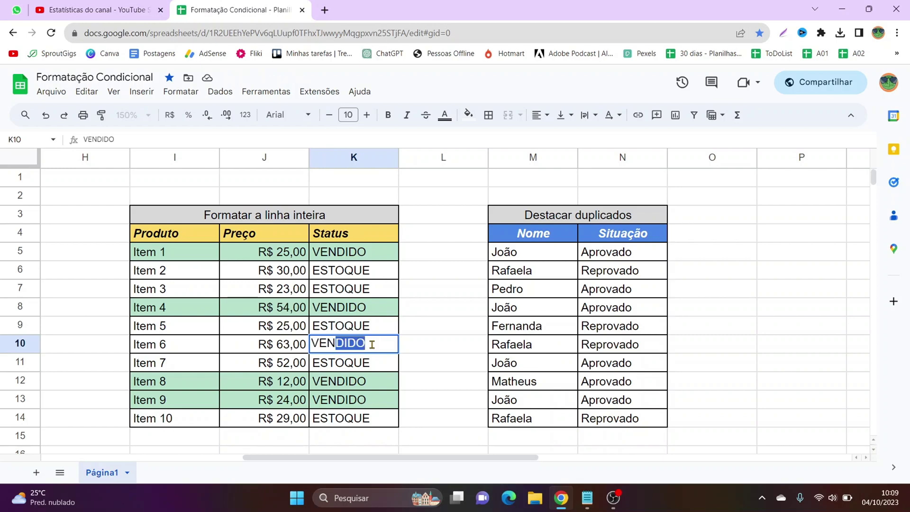
pyautogui.press('Return')
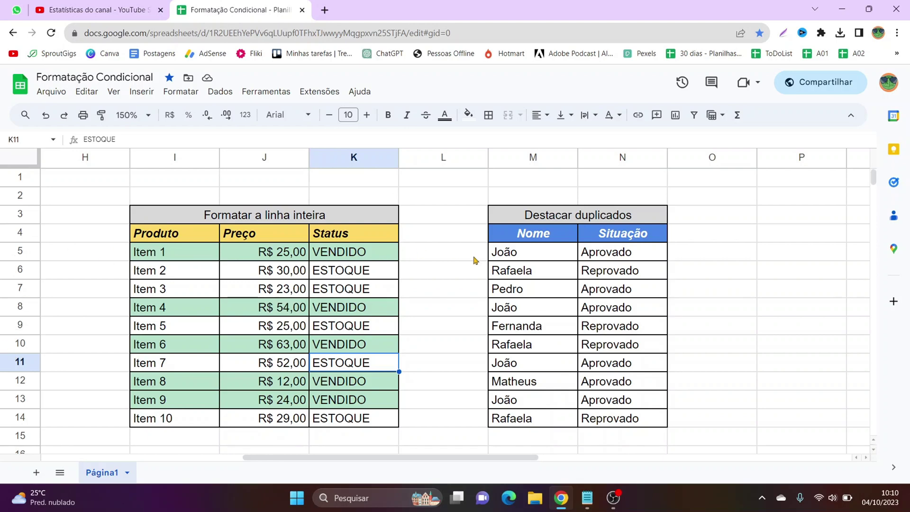
# Step: Select I5:K14 and add another rule using the custom formula condition
pyautogui.click(175, 257)
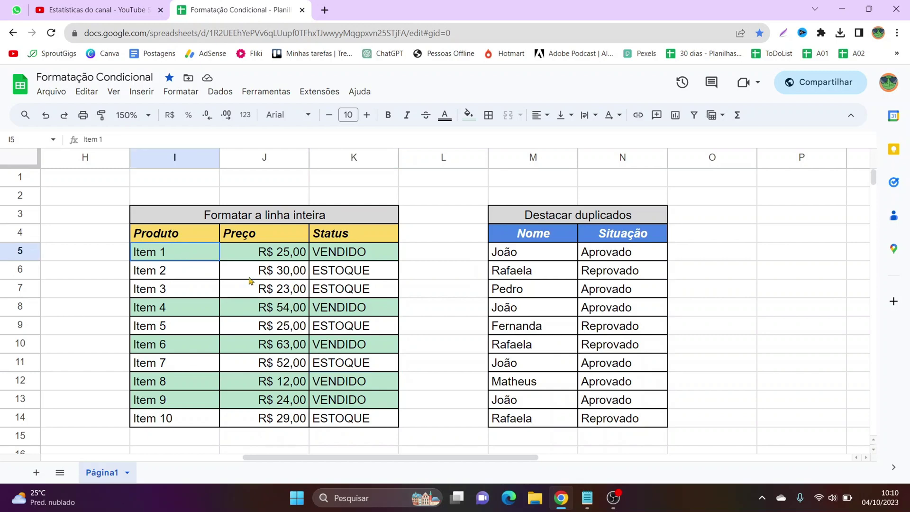
pyautogui.moveTo(249, 280); pyautogui.dragTo(375, 417)
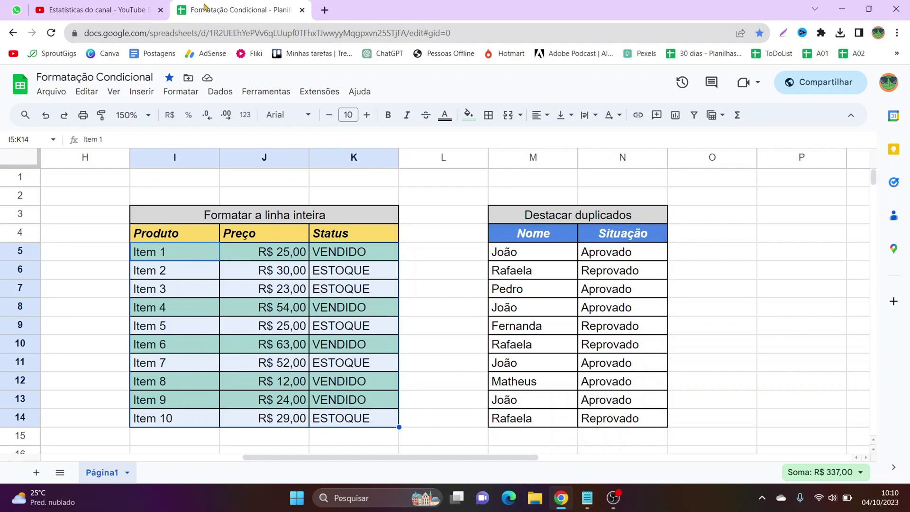
pyautogui.click(179, 91)
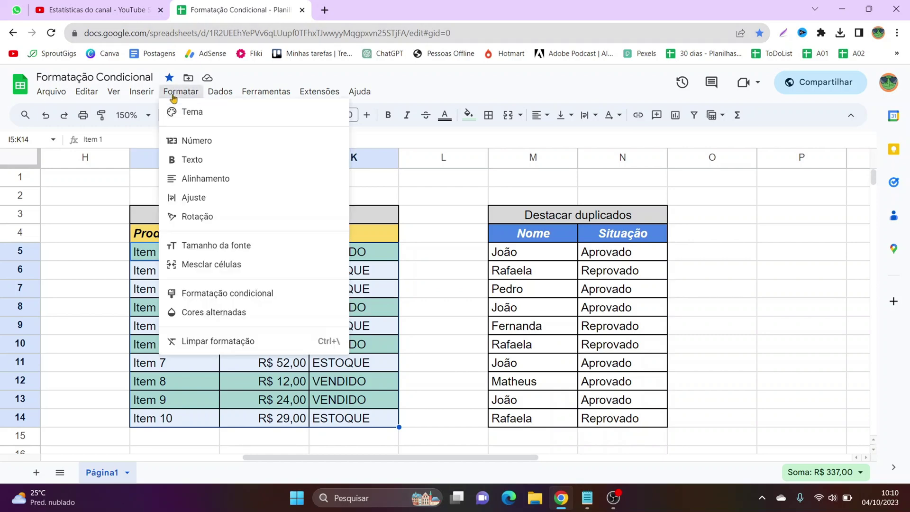
pyautogui.click(309, 293)
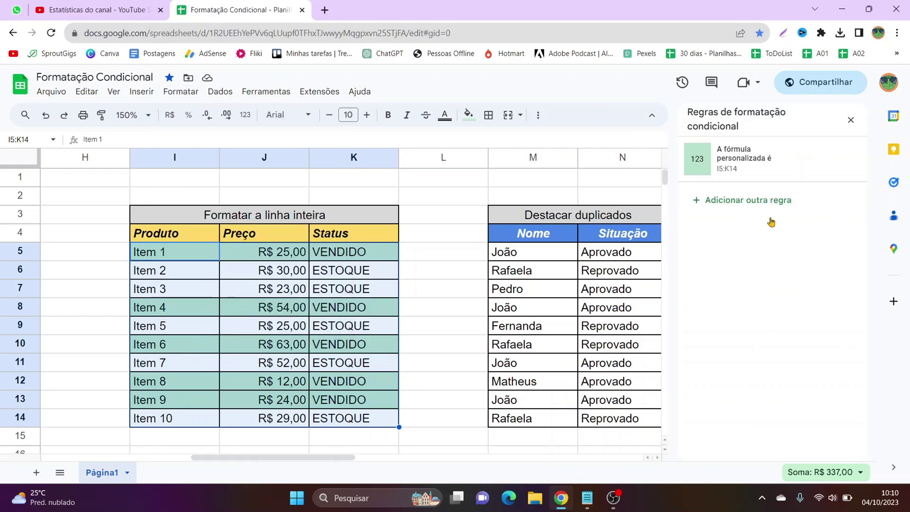
pyautogui.click(769, 202)
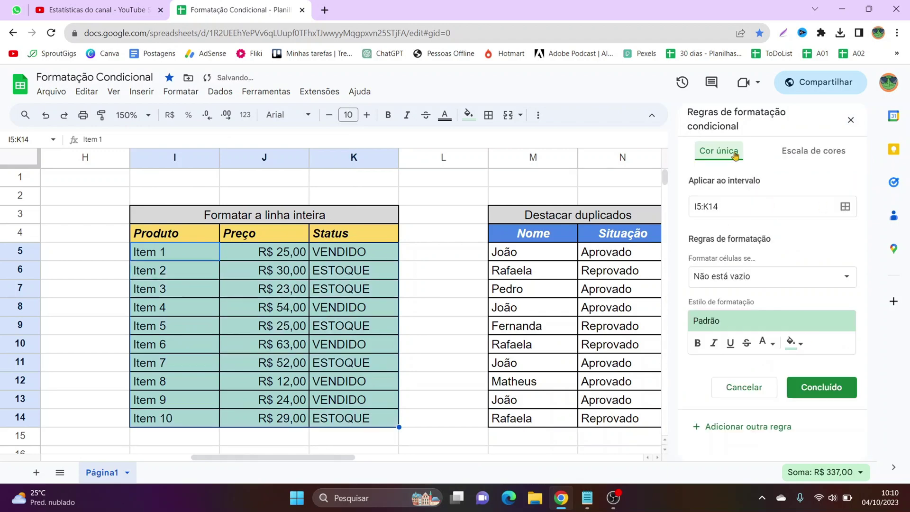
pyautogui.click(787, 279)
pyautogui.scroll(-5, 768, 403)
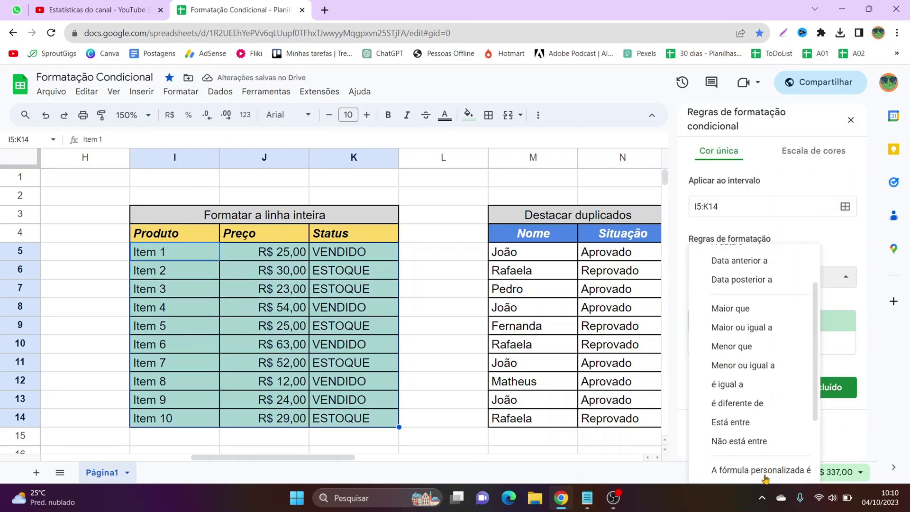
pyautogui.click(762, 310)
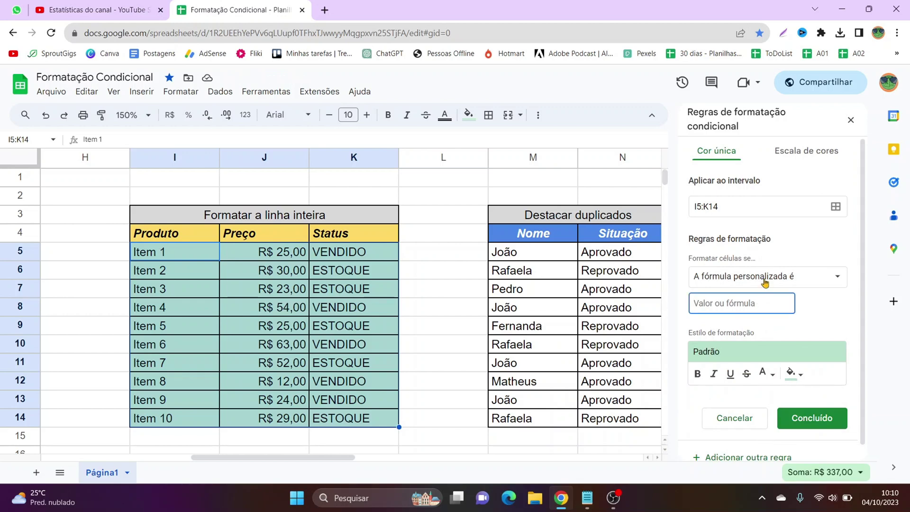
# Step: Enter the custom formula =$K5="ESTOQUE"
pyautogui.write('=')
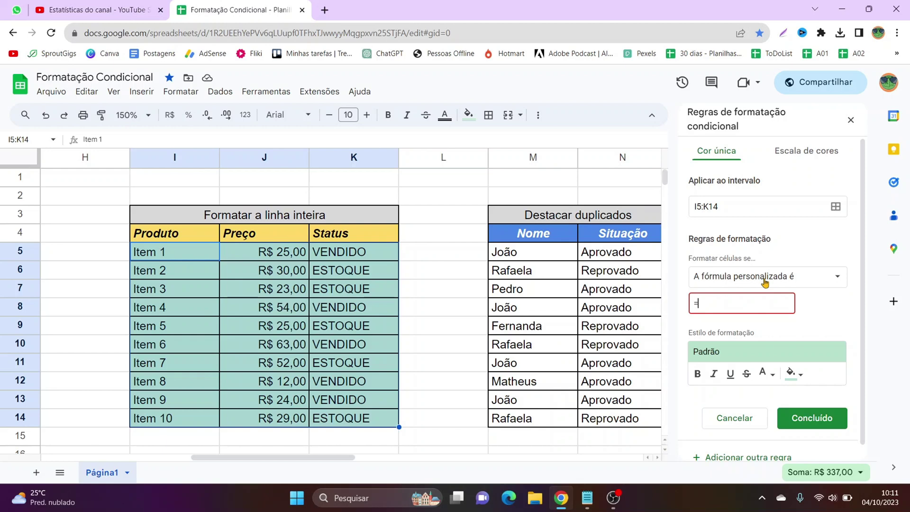
pyautogui.write('K5')
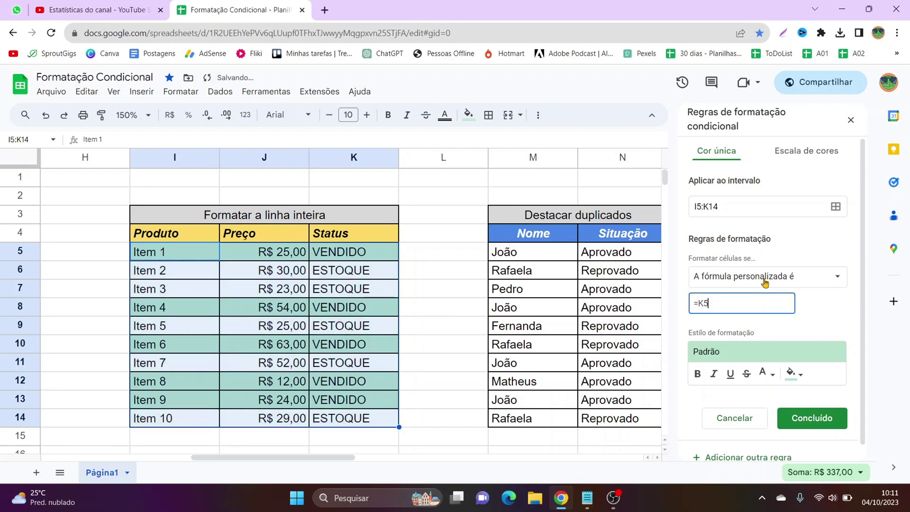
pyautogui.write('=E')
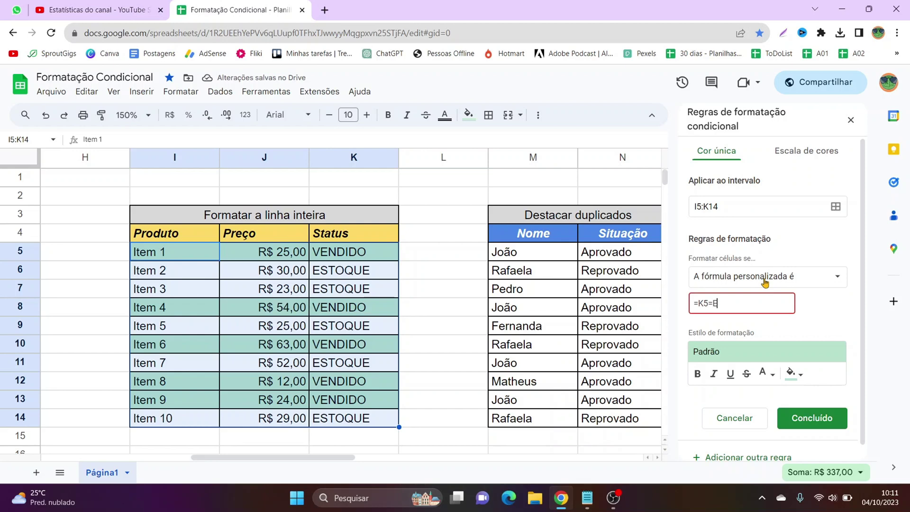
pyautogui.write('STOQUE')
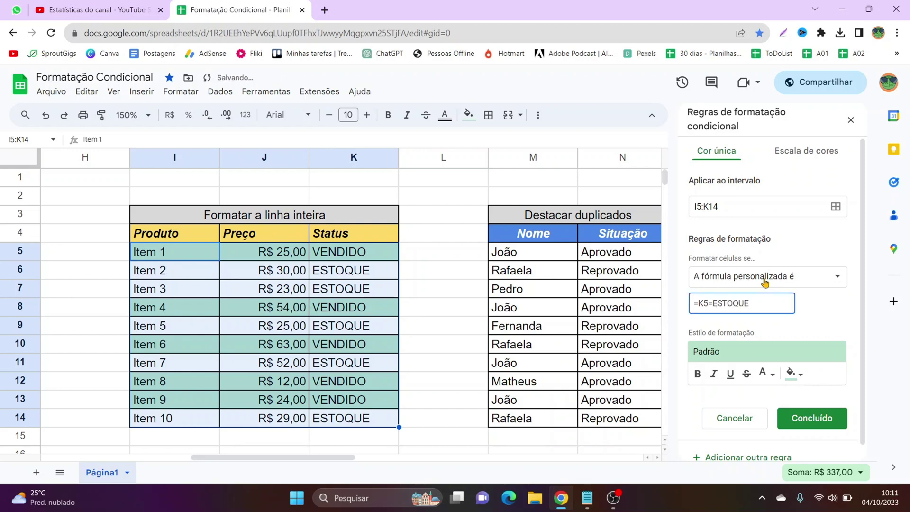
pyautogui.press('Left')
pyautogui.press('Left')
pyautogui.write('"')
pyautogui.press('End')
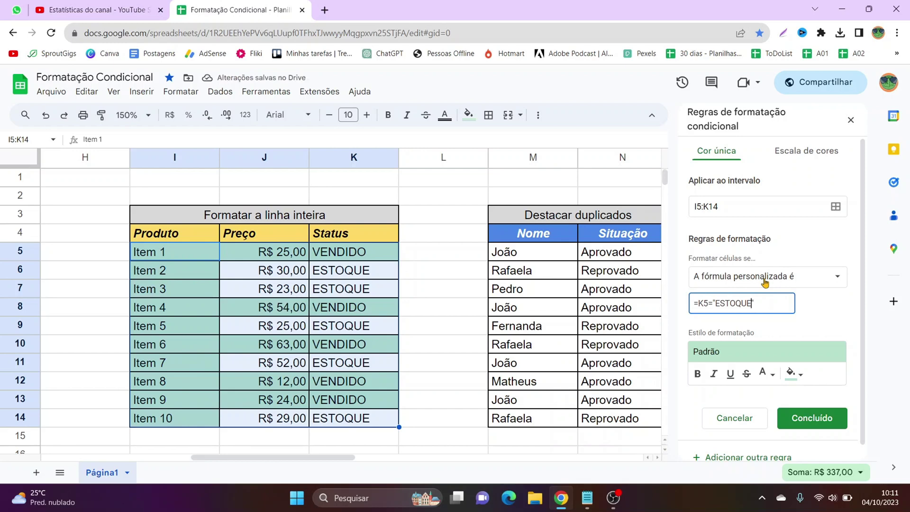
pyautogui.press('Left')
pyautogui.press('Left')
pyautogui.press('Left')
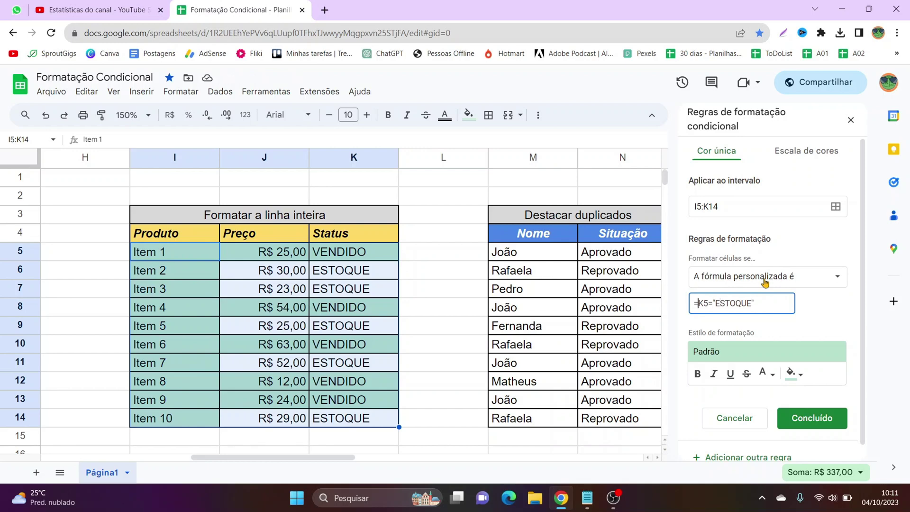
pyautogui.write('$')
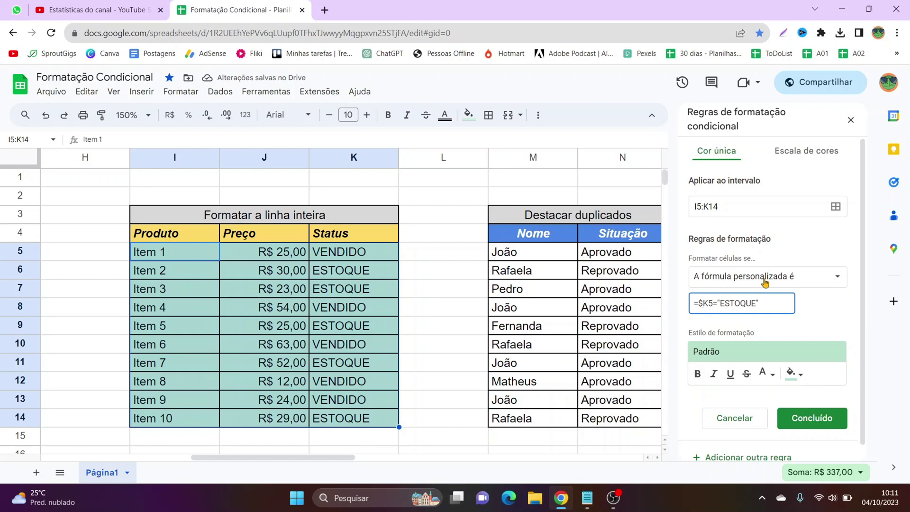
# Step: Apply the yellow preset style, save the ESTOQUE rule, and close the rules panel
pyautogui.click(728, 351)
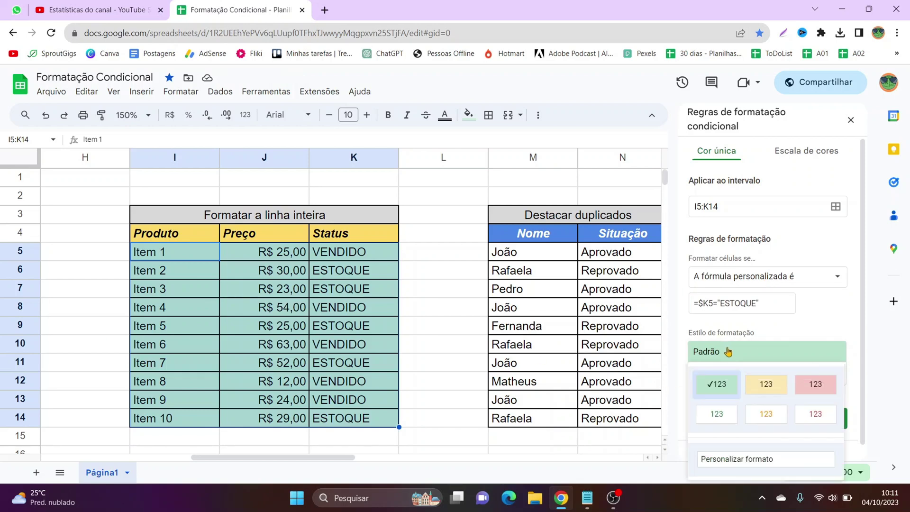
pyautogui.click(758, 394)
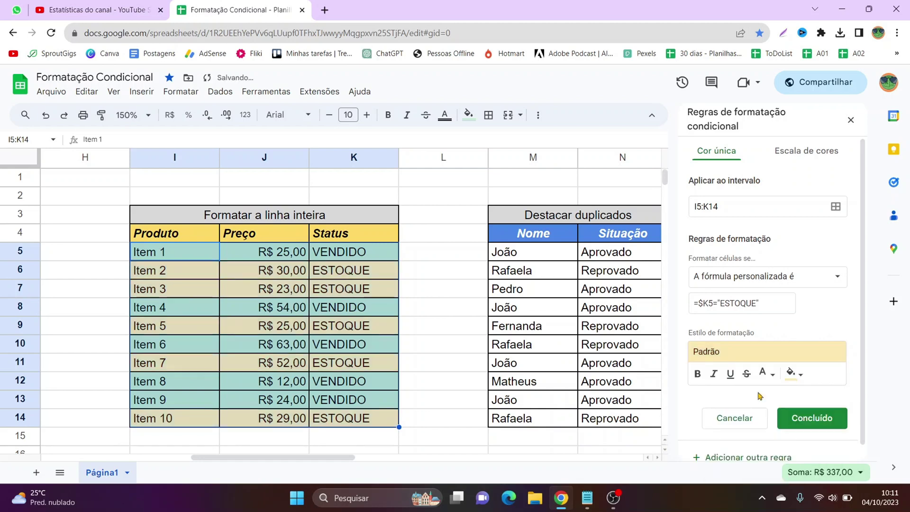
pyautogui.click(806, 419)
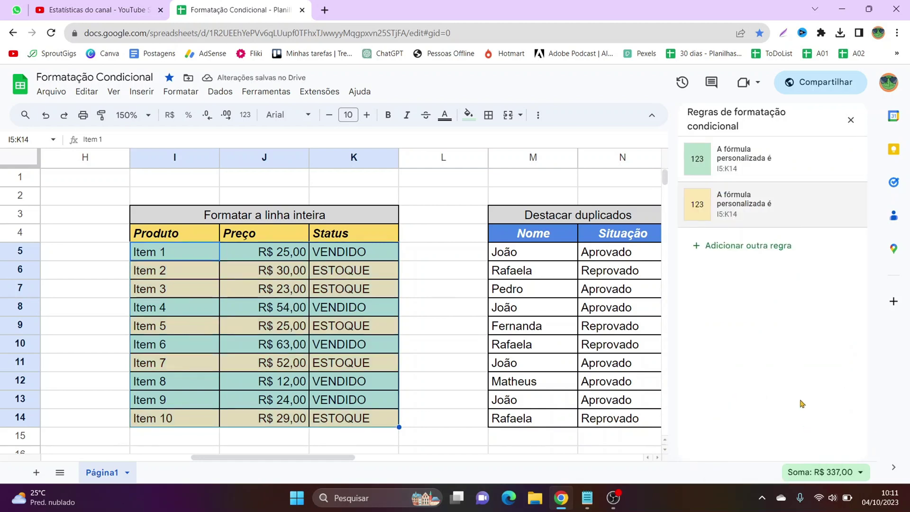
pyautogui.click(853, 118)
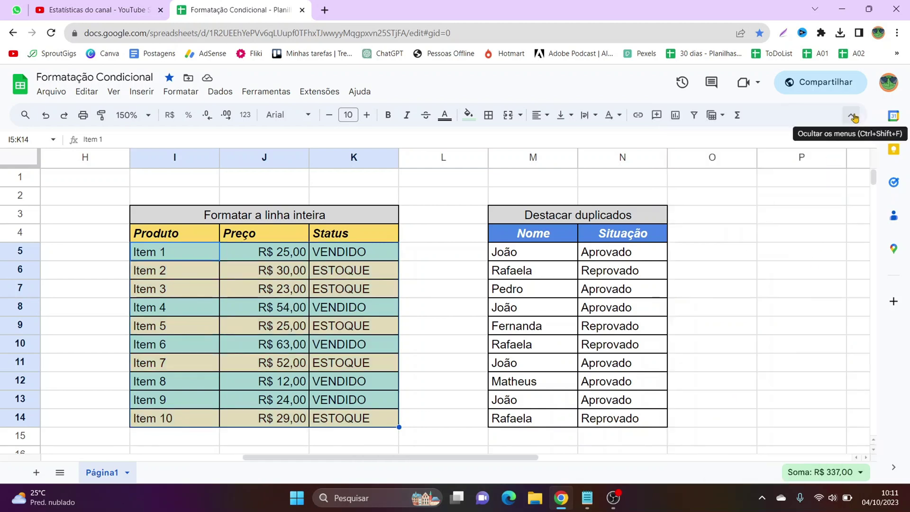
pyautogui.click(364, 333)
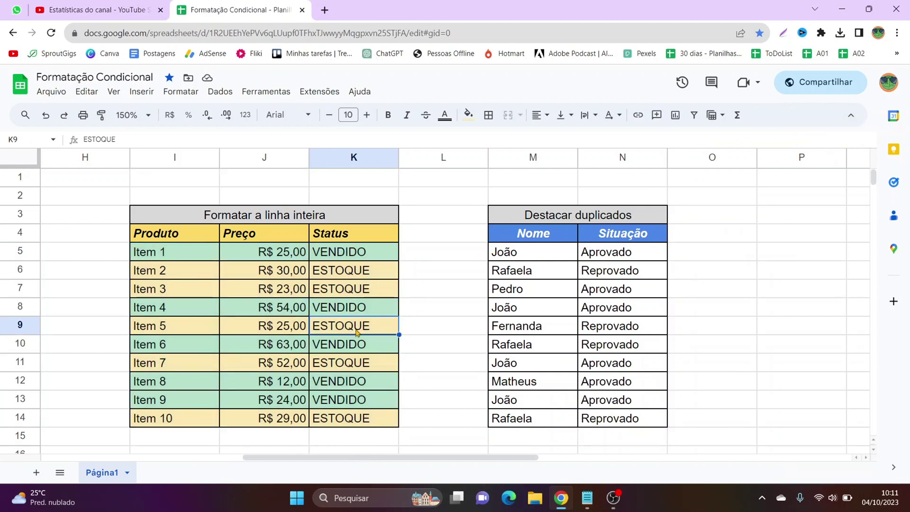
# Step: Set Item 8's status in K12 to ESTOQUE, then select the names table M5:N14
pyautogui.click(338, 282)
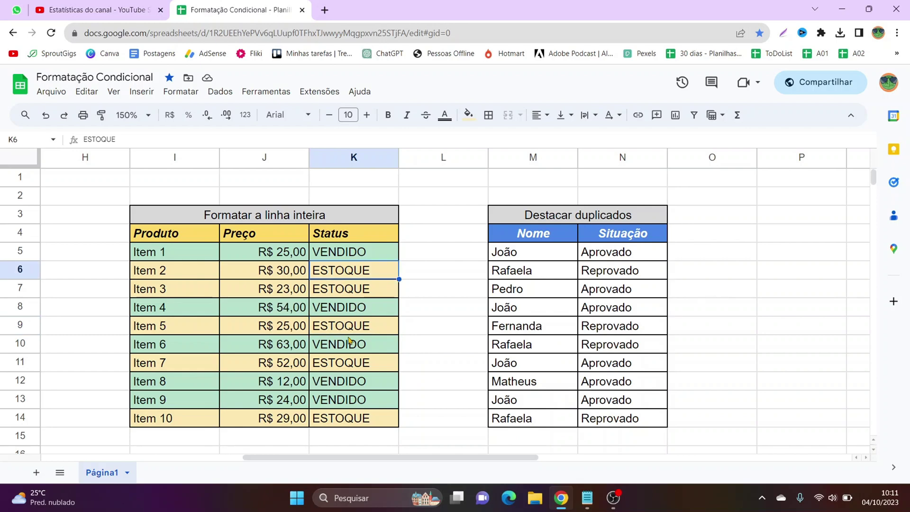
pyautogui.click(351, 342)
pyautogui.click(336, 388)
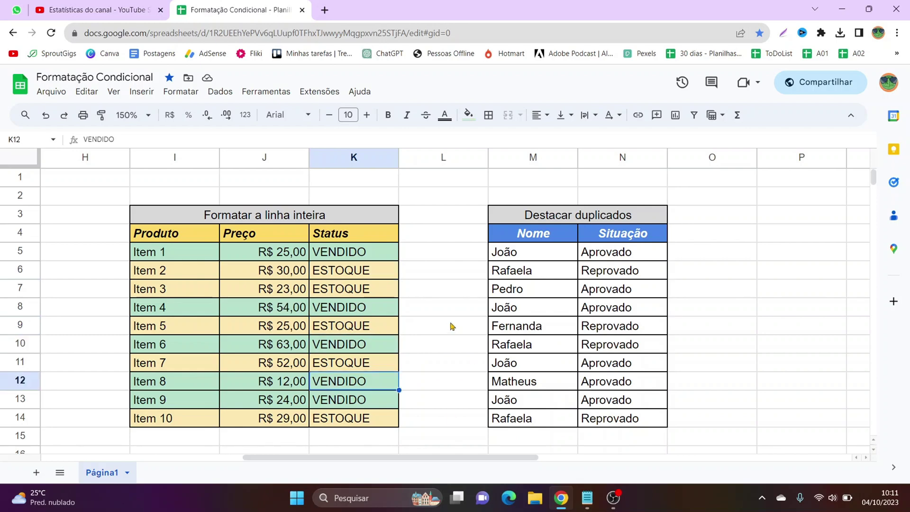
pyautogui.write('ESTOQUE')
pyautogui.press('Return')
pyautogui.press('Up')
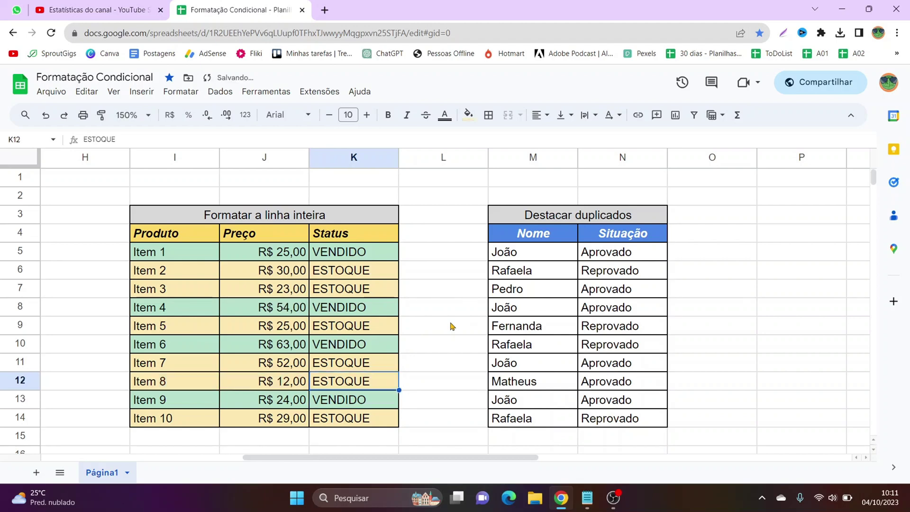
pyautogui.press('Left')
pyautogui.press('Left')
pyautogui.press('Right')
pyautogui.press('Right')
pyautogui.press('Right')
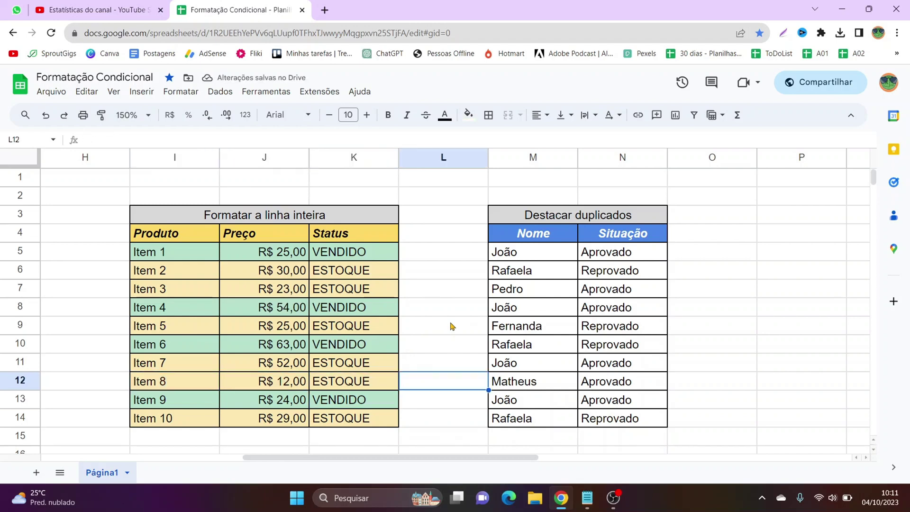
pyautogui.press('Up')
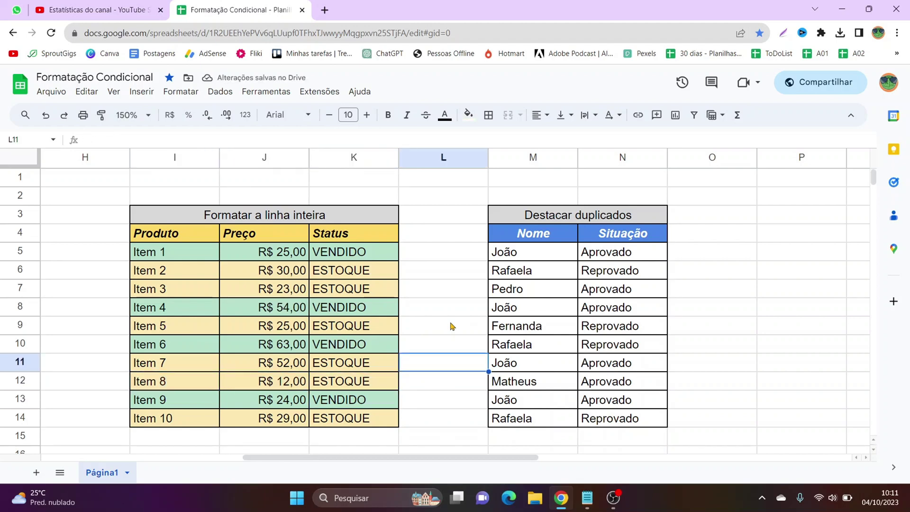
pyautogui.press('Right')
pyautogui.hotkey('ctrl', 'a')
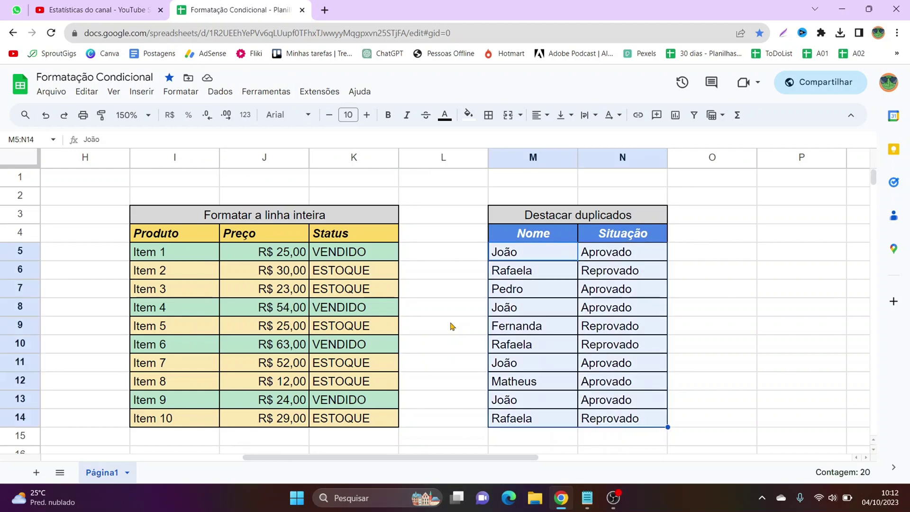
# Step: Select the Nome names in M5:M14 and open conditional formatting for them
pyautogui.click(523, 273)
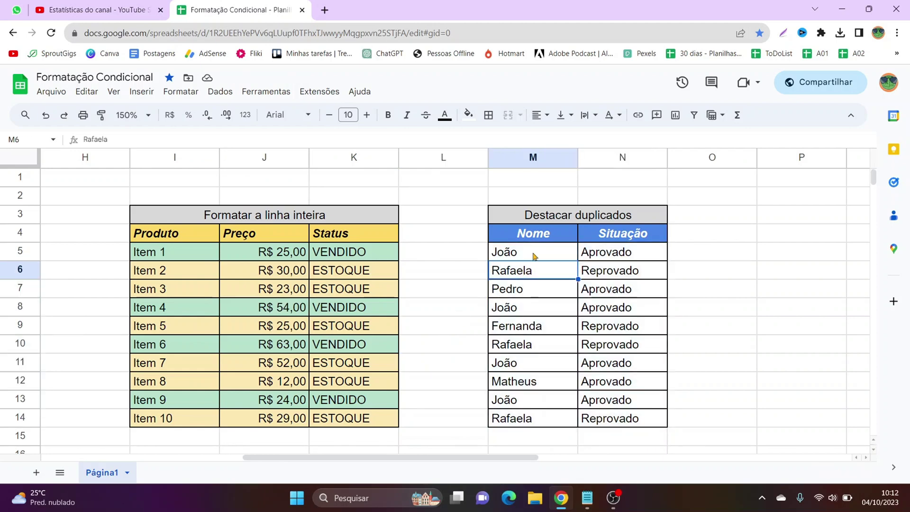
pyautogui.click(535, 256)
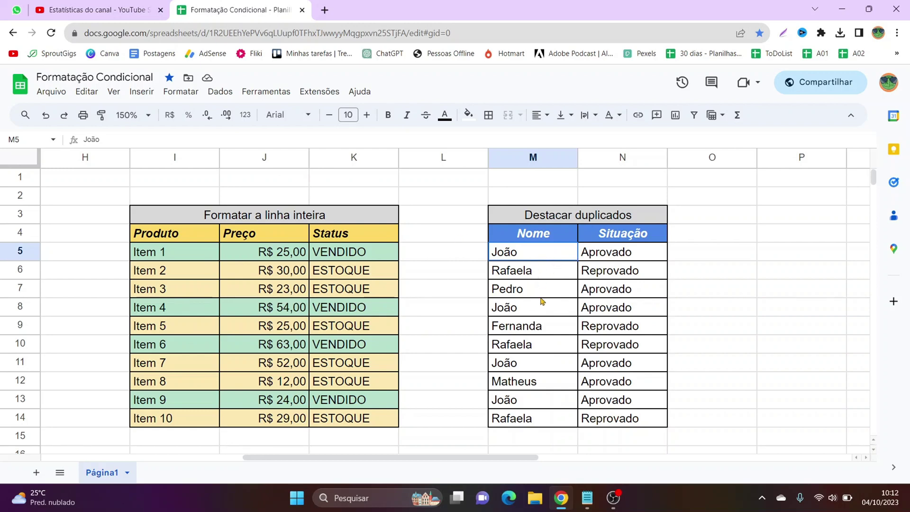
pyautogui.moveTo(542, 300); pyautogui.dragTo(548, 418)
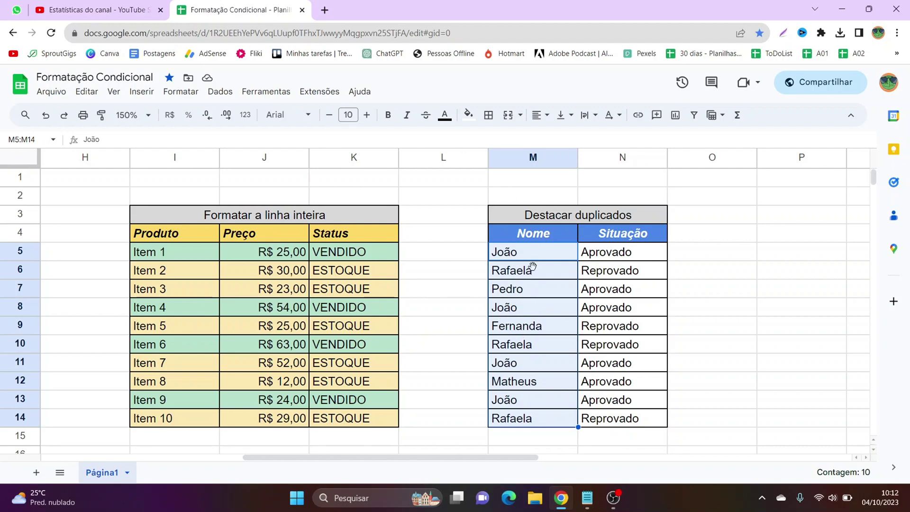
pyautogui.click(177, 95)
pyautogui.click(269, 297)
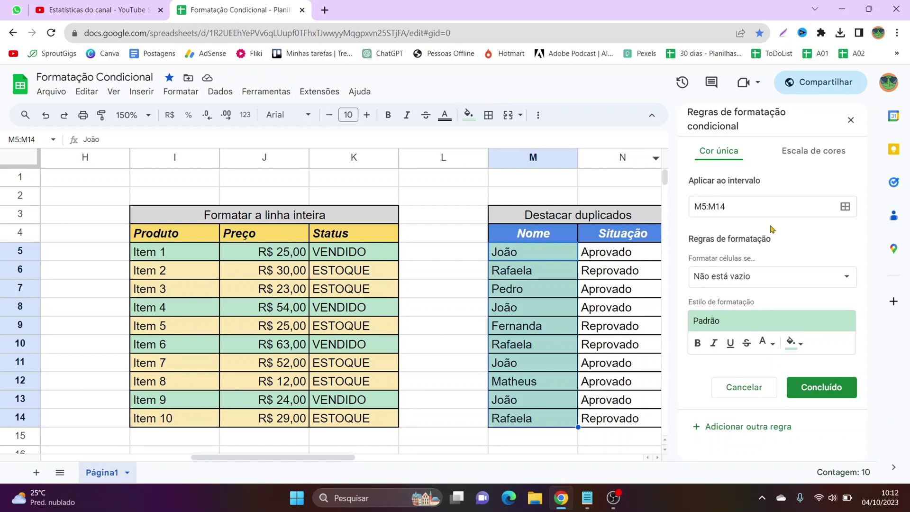
# Step: Set the rule's condition to 'A fórmula personalizada é'
pyautogui.click(798, 278)
pyautogui.scroll(-1, 789, 294)
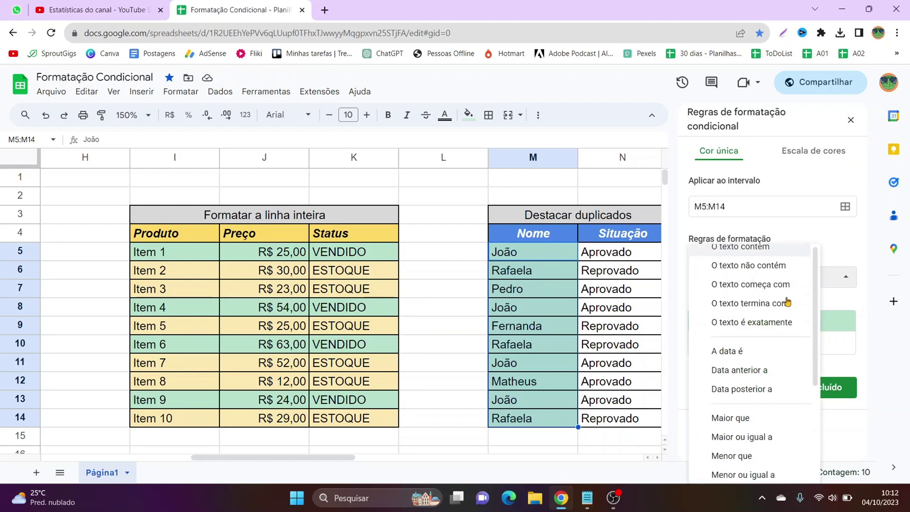
pyautogui.scroll(-2, 790, 296)
pyautogui.scroll(-1, 788, 302)
pyautogui.scroll(3, 785, 303)
pyautogui.scroll(1, 773, 289)
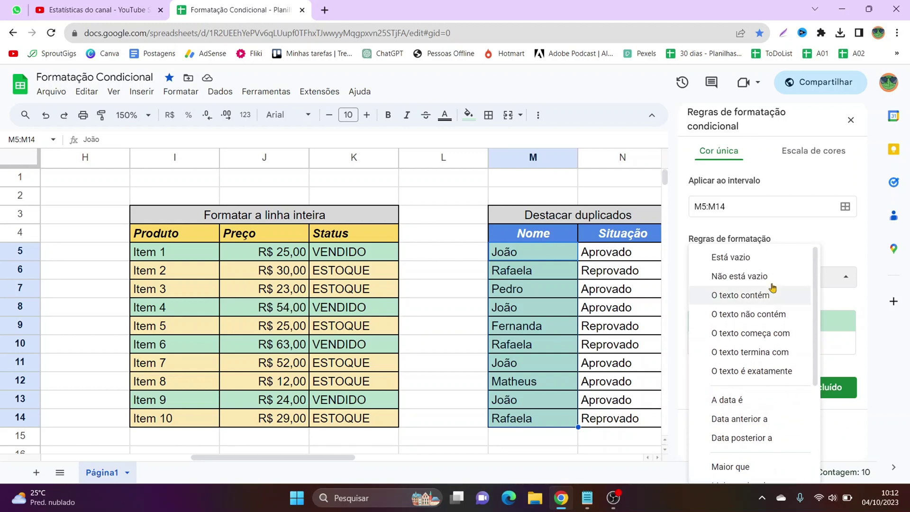
pyautogui.scroll(-3, 773, 287)
pyautogui.scroll(1, 773, 286)
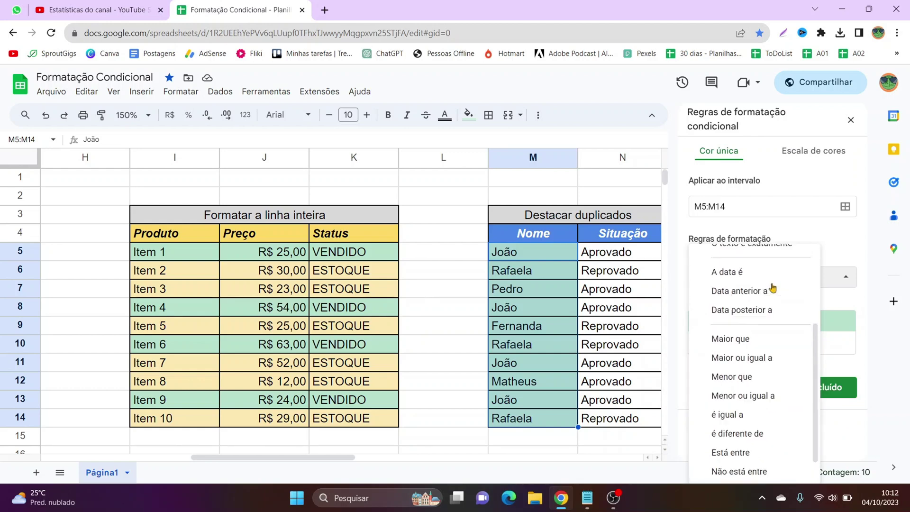
pyautogui.scroll(2, 773, 287)
pyautogui.scroll(-3, 772, 287)
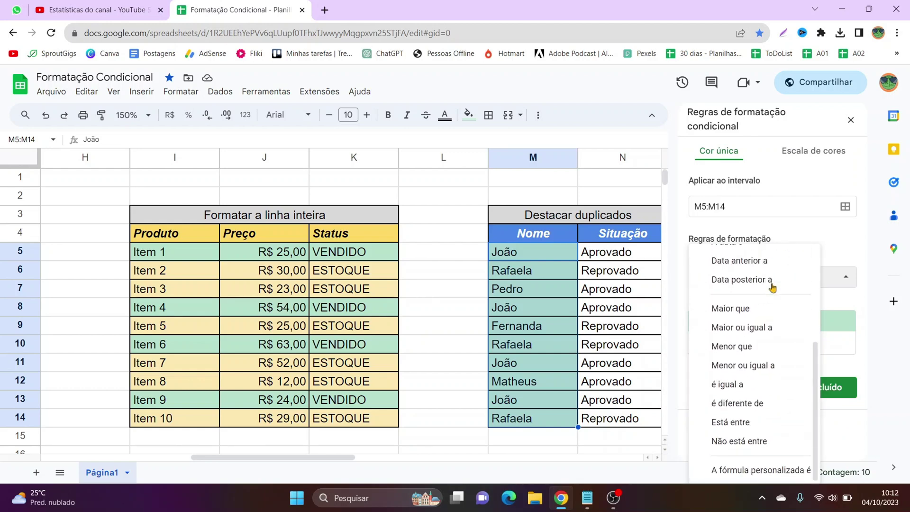
pyautogui.click(775, 470)
# Step: Enter =CONT.SE in the rule's 'Valor ou fórmula' box
pyautogui.click(779, 311)
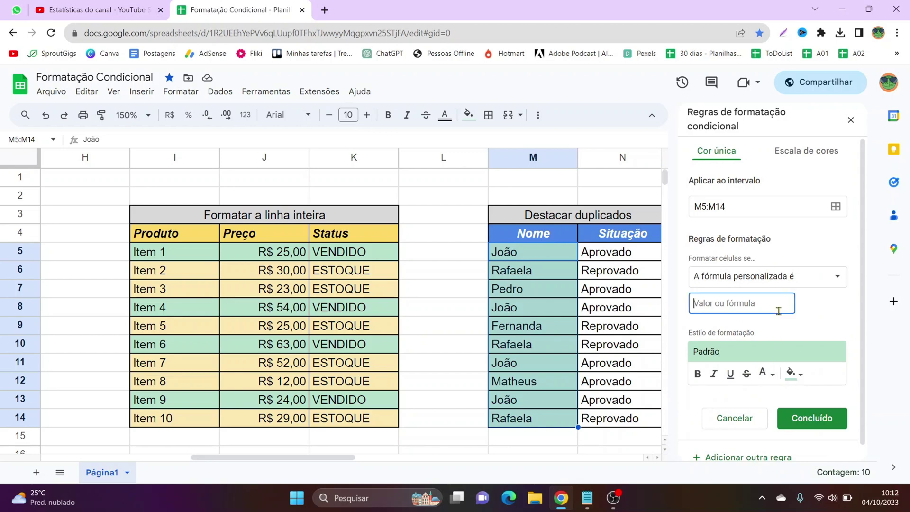
pyautogui.write('=')
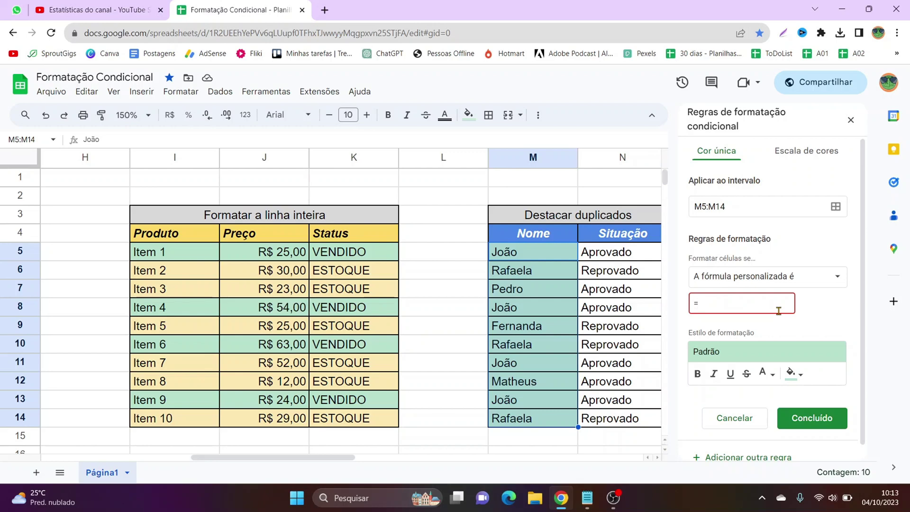
pyautogui.write('CONT.SE')
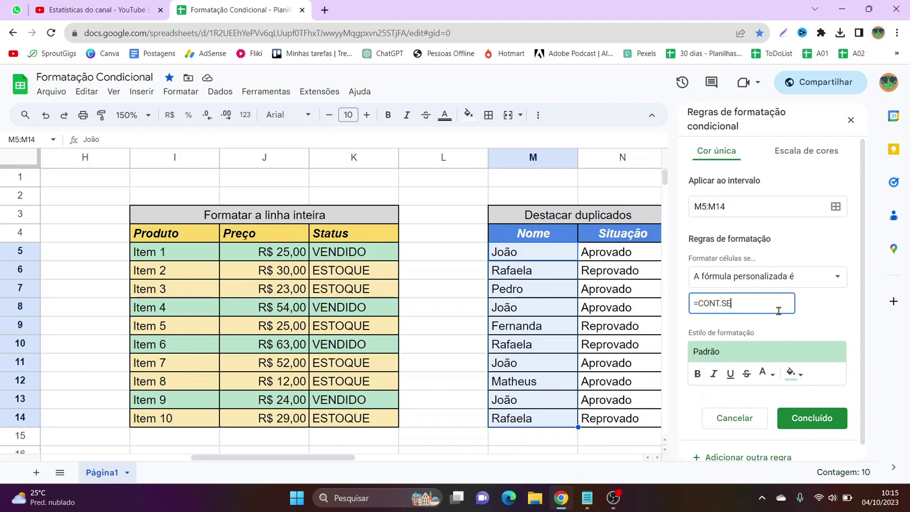
# Step: Complete the custom formula as =CONT.SE(M:M;M5)>1
pyautogui.write('(')
pyautogui.write(':M')
pyautogui.write(';')
pyautogui.write('M5')
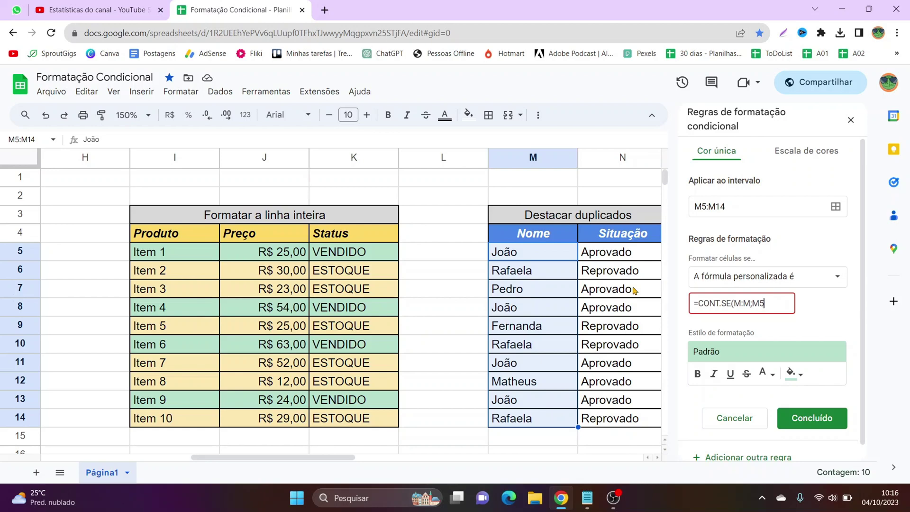
pyautogui.write(')')
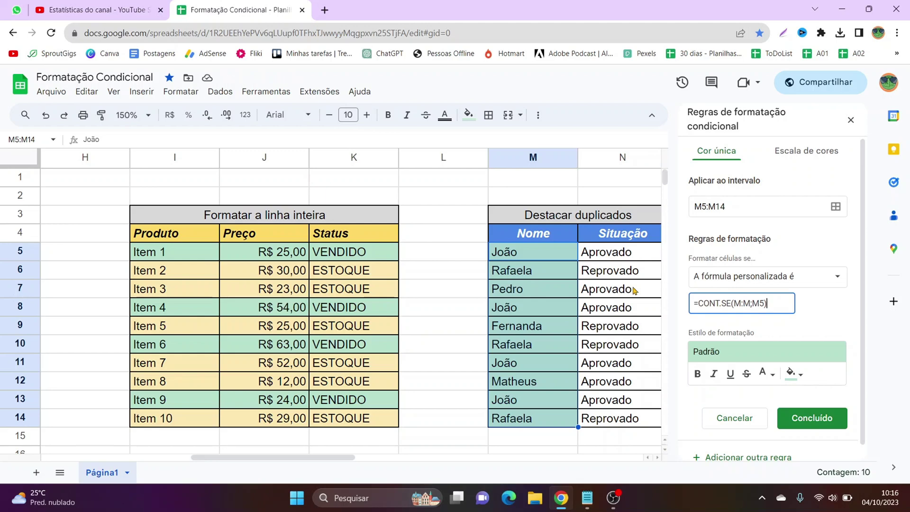
pyautogui.write('>')
pyautogui.write('1')
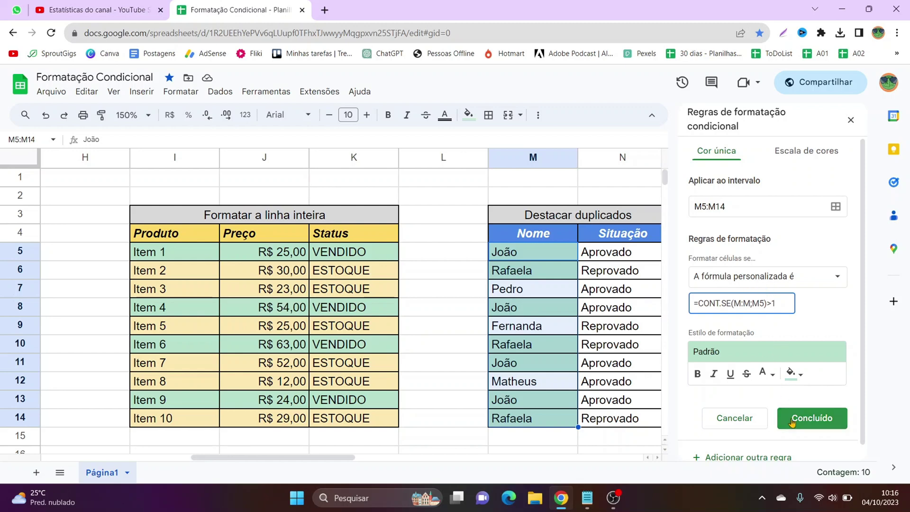
# Step: Apply the red preset style to the duplicates rule and save it
pyautogui.click(772, 351)
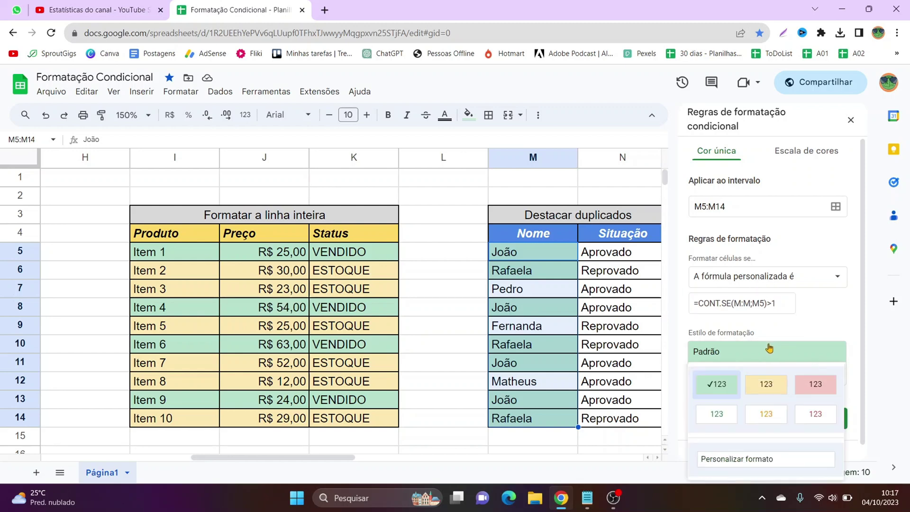
pyautogui.click(809, 384)
pyautogui.click(826, 420)
# Step: Close the conditional formatting sidebar and check the red names in M9 and M10
pyautogui.click(547, 327)
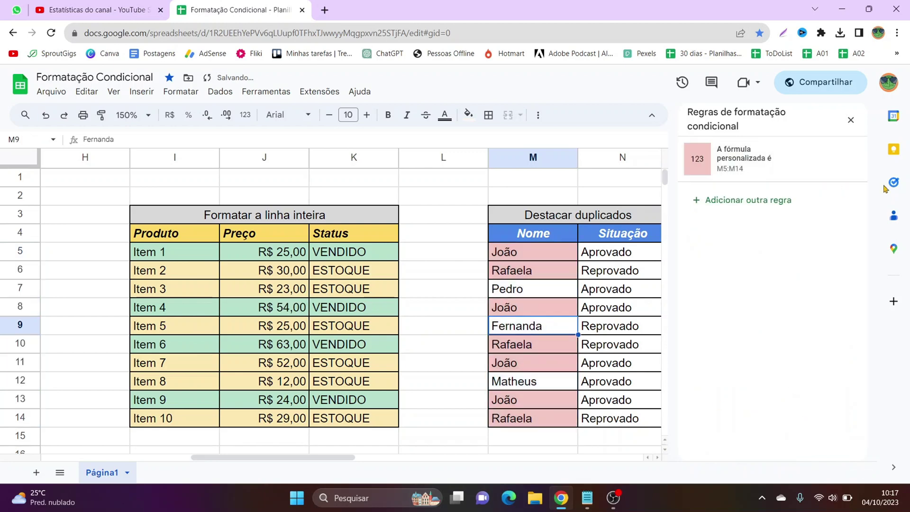
pyautogui.click(851, 119)
pyautogui.click(518, 351)
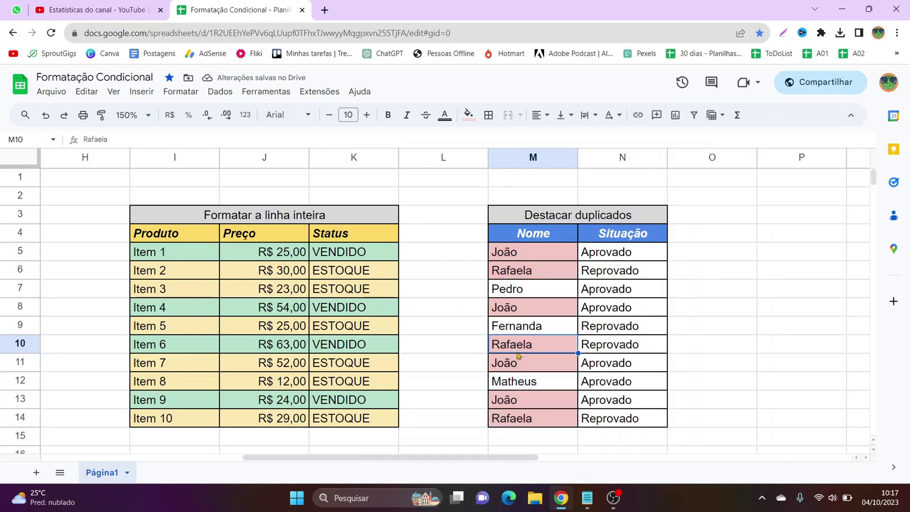
pyautogui.click(519, 327)
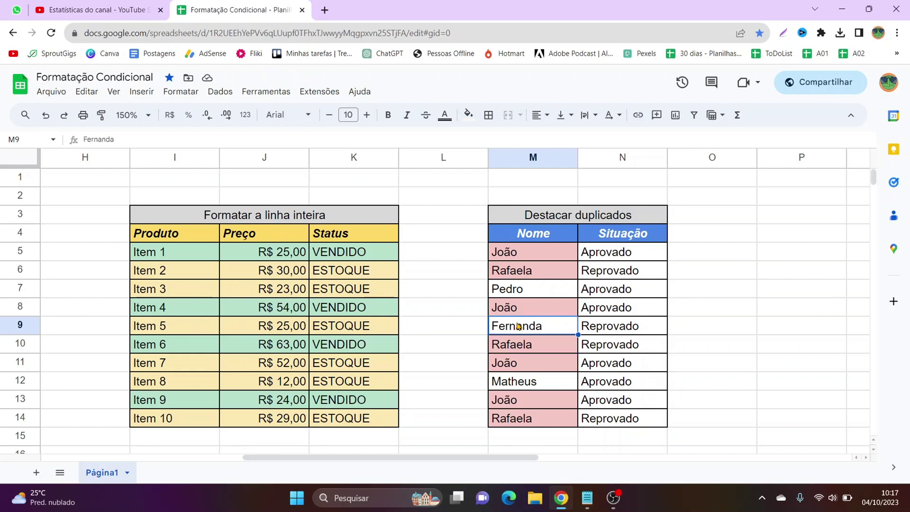
# Step: Replace the name in M8 with Matheus and M12 with Lucas
pyautogui.click(520, 313)
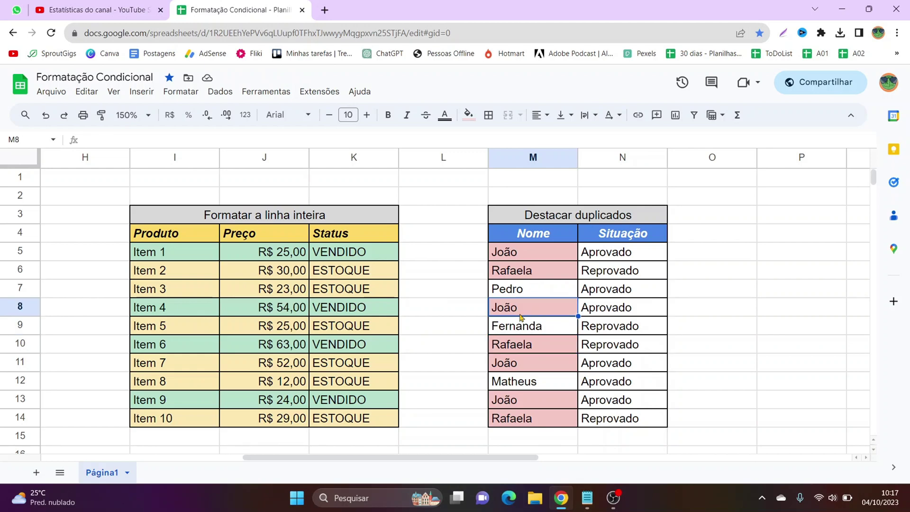
pyautogui.write('Matheus')
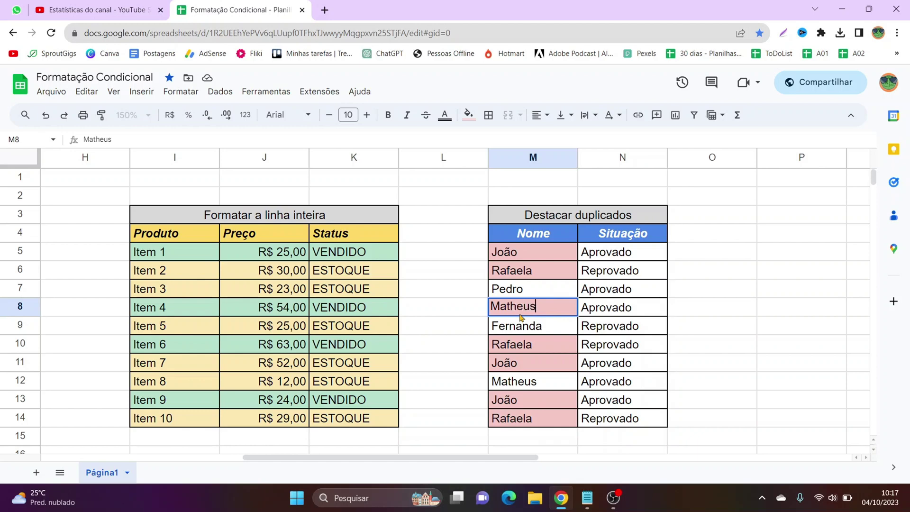
pyautogui.press('Return')
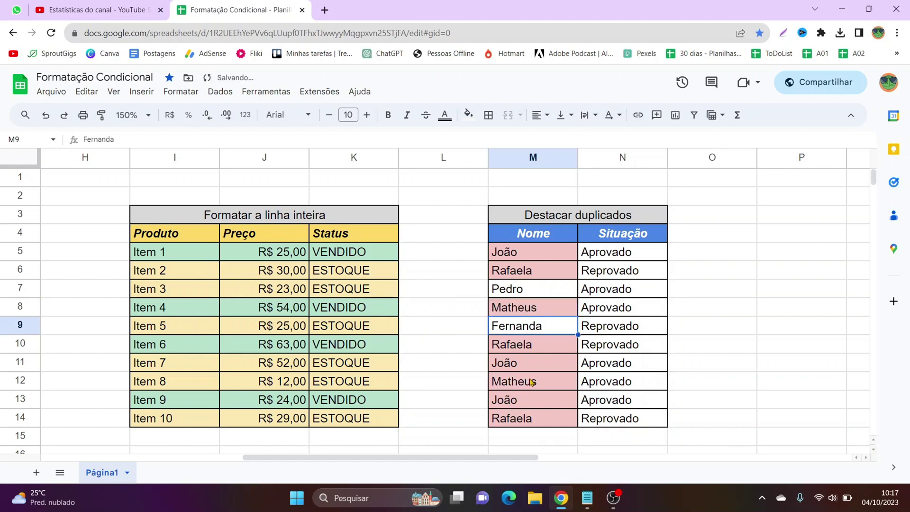
pyautogui.click(532, 382)
pyautogui.write('Lucas')
pyautogui.press('Return')
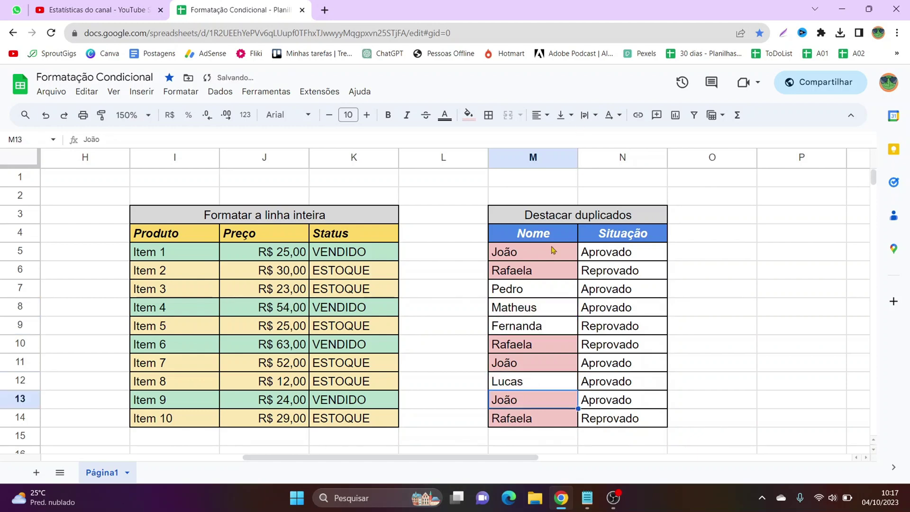
# Step: Replace the name in M13 with Marcio and M11 with Alexandre
pyautogui.write('Pedr')
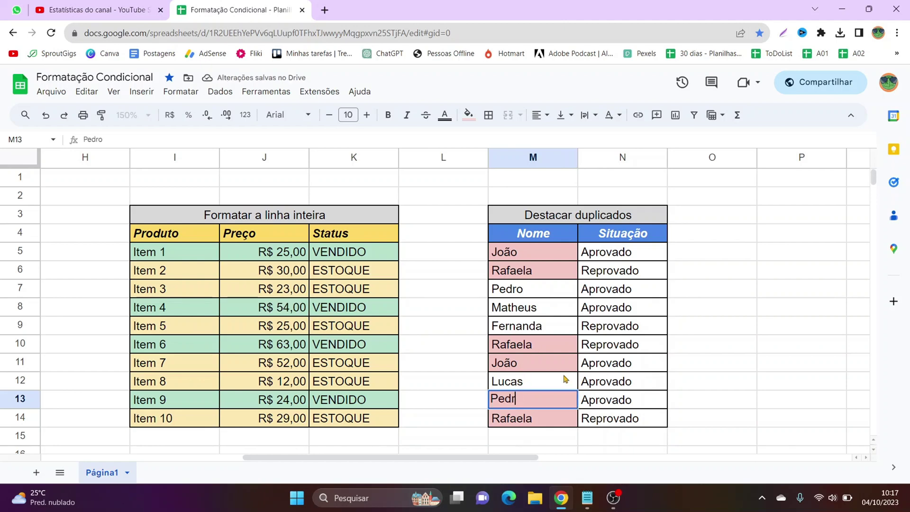
pyautogui.write('o')
pyautogui.press('Tab')
pyautogui.press('Up')
pyautogui.press('Up')
pyautogui.hotkey('ctrl', 'z')
pyautogui.write('Ma')
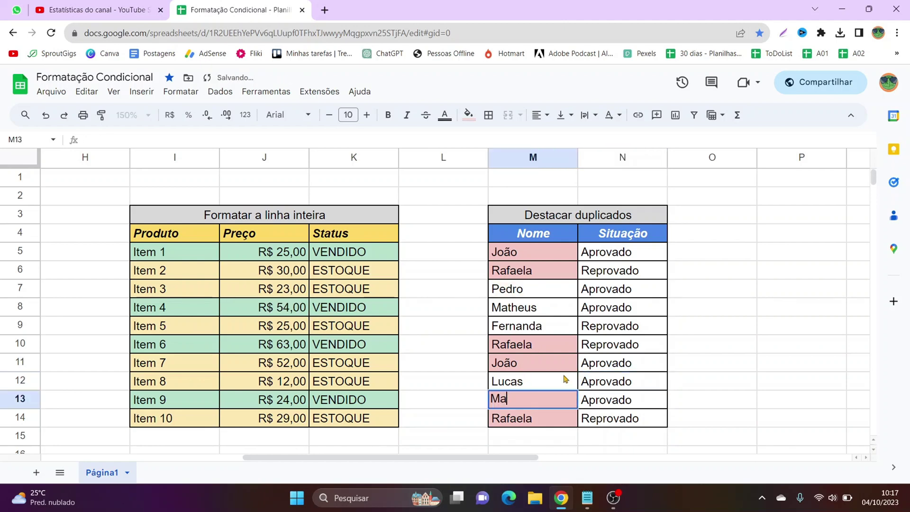
pyautogui.write('rcio')
pyautogui.press('Tab')
pyautogui.press('Up')
pyautogui.press('Up')
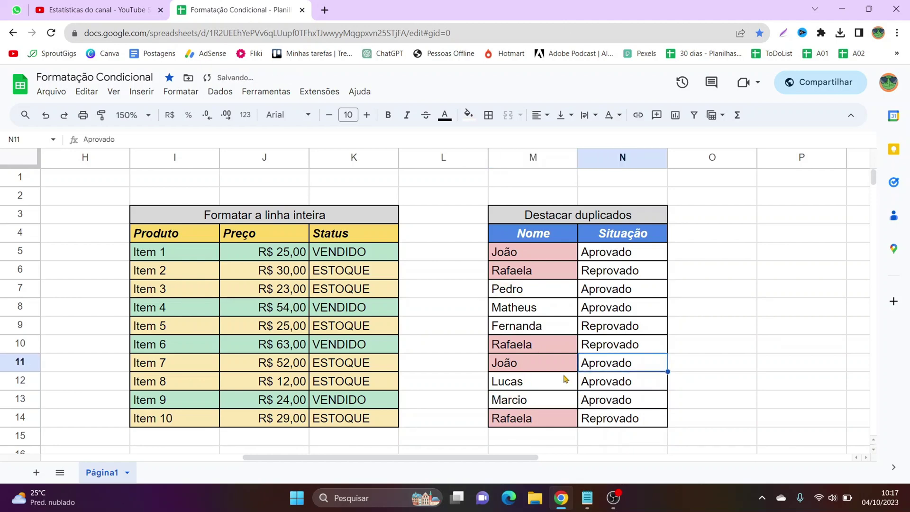
pyautogui.press('Left')
pyautogui.write('Alexand')
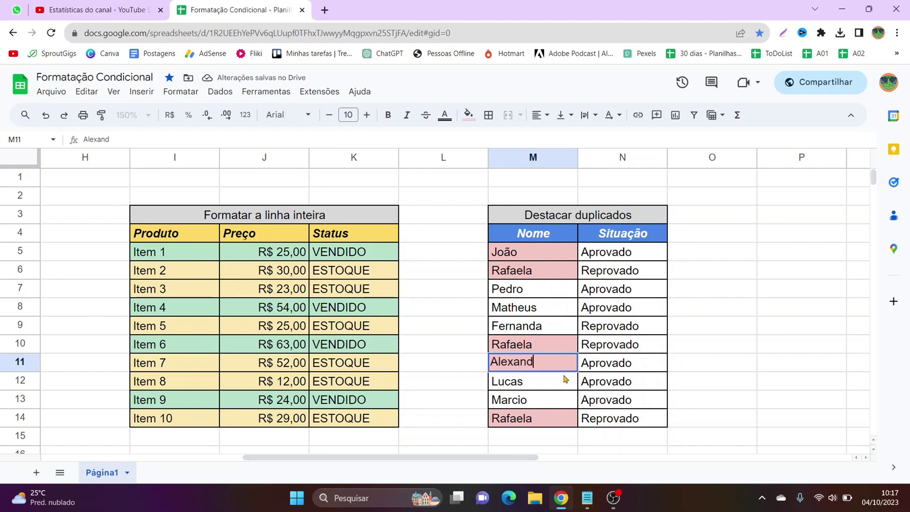
pyautogui.write('re')
pyautogui.press('Return')
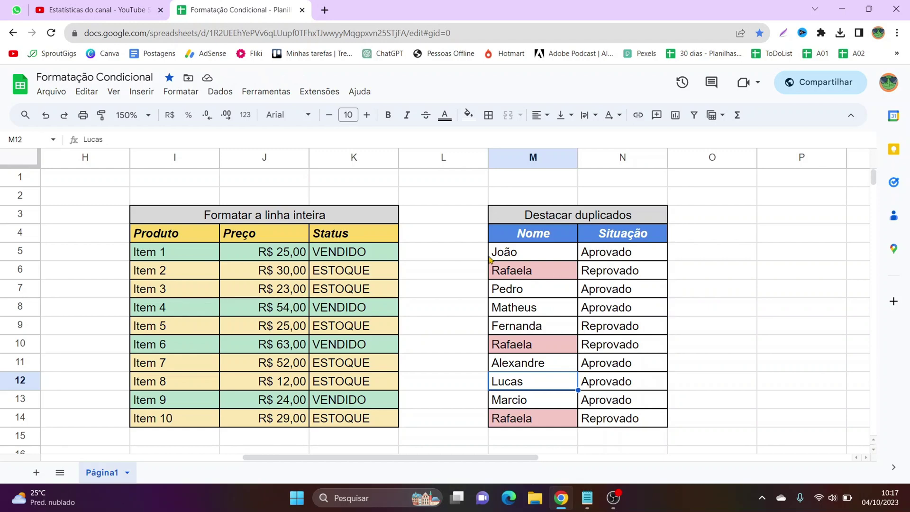
# Step: Check the remaining red Rafaela duplicates in M6, M10 and M14
pyautogui.click(536, 343)
pyautogui.click(534, 277)
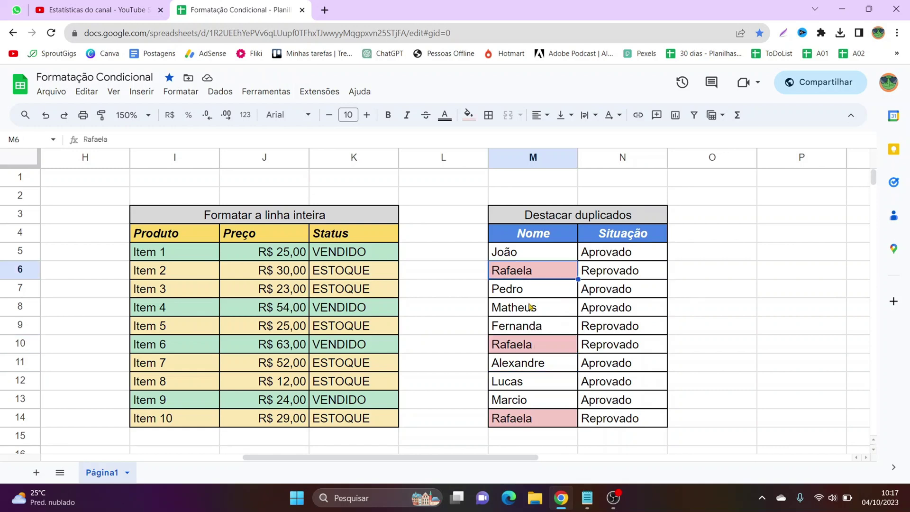
pyautogui.click(534, 352)
pyautogui.click(551, 417)
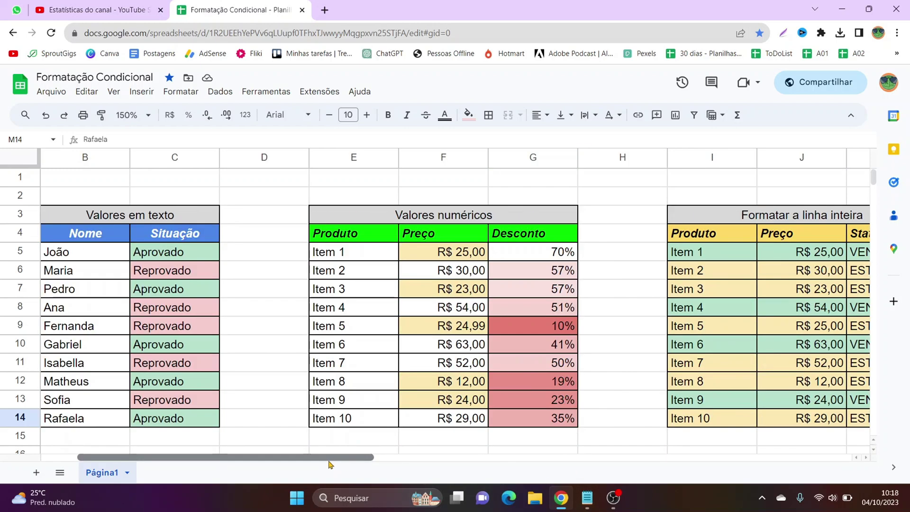
# Step: Scroll all the way left to show columns A–J with the earlier example tables
pyautogui.moveTo(504, 461); pyautogui.dragTo(304, 461)
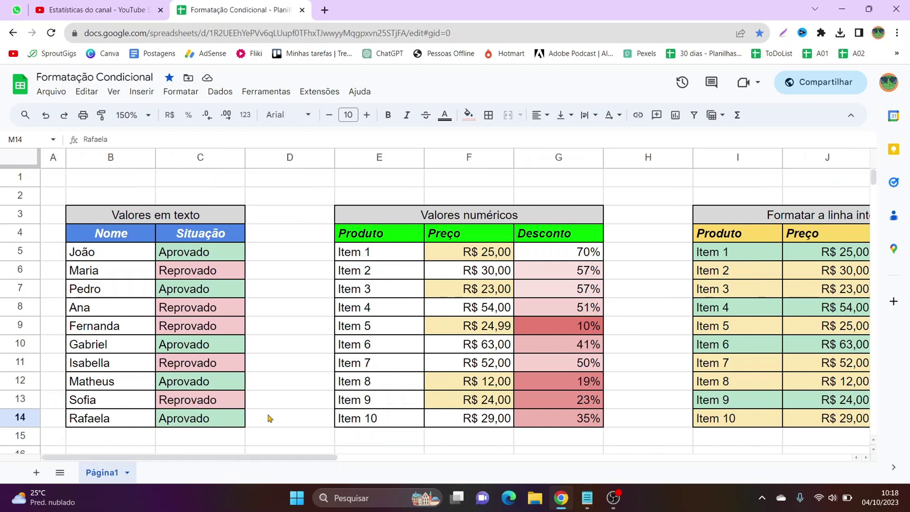